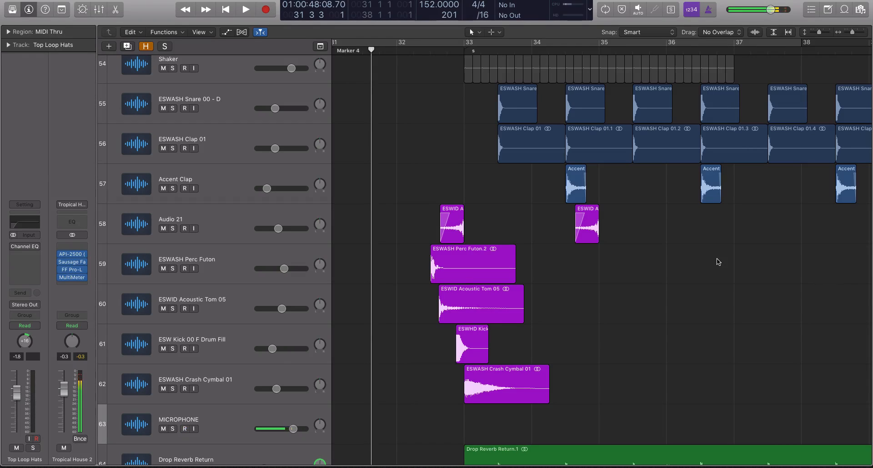
- Place the playhead at bar 32 beat 3 and play the Spotify reference track "Say It (feat. Tove Lo) [Illenium Remix]" from 1:23
{"action": "left_click", "coordinate": [447, 51]}
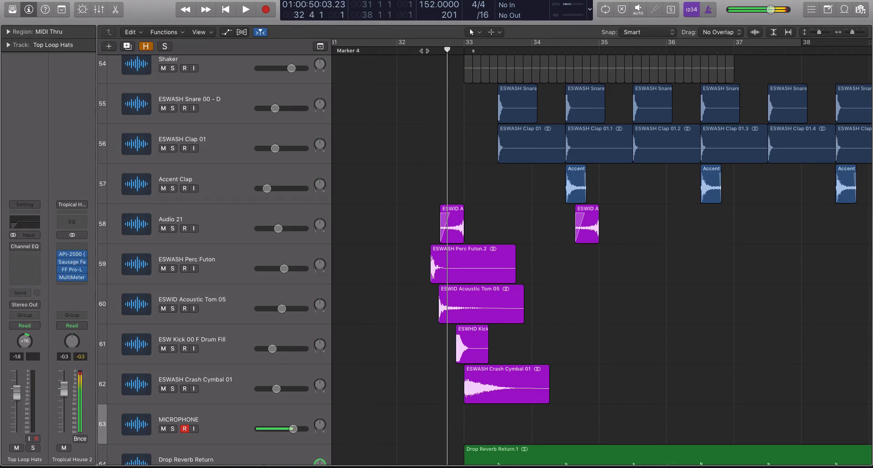
{"action": "left_click", "coordinate": [430, 51]}
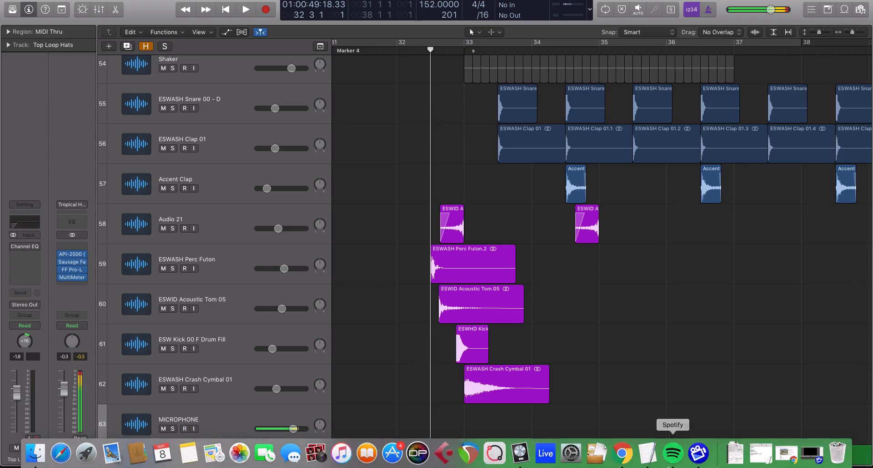
{"action": "left_click", "coordinate": [672, 455]}
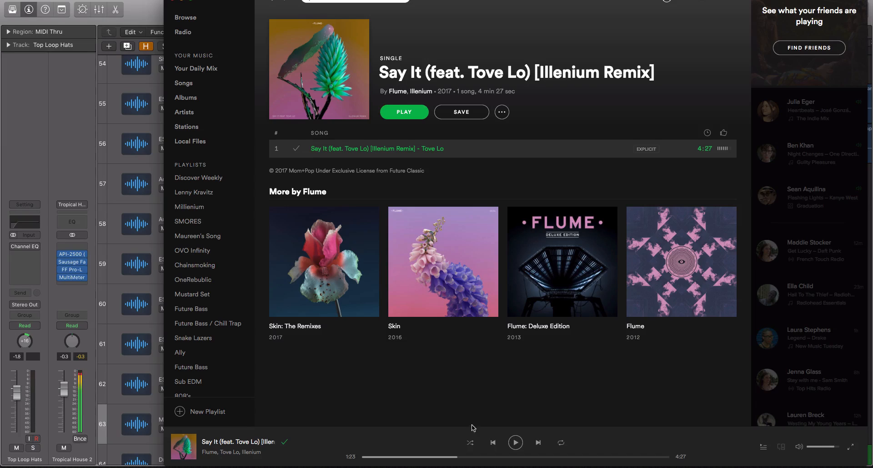
{"action": "left_click", "coordinate": [515, 442]}
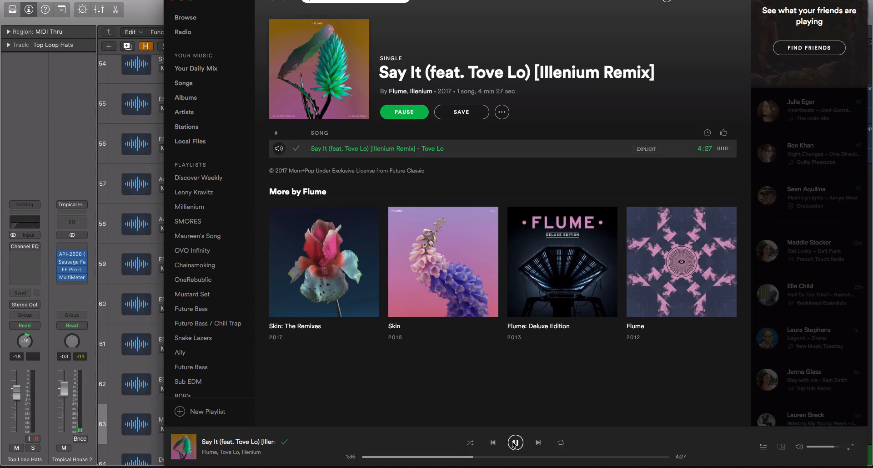
{"action": "left_click", "coordinate": [515, 443]}
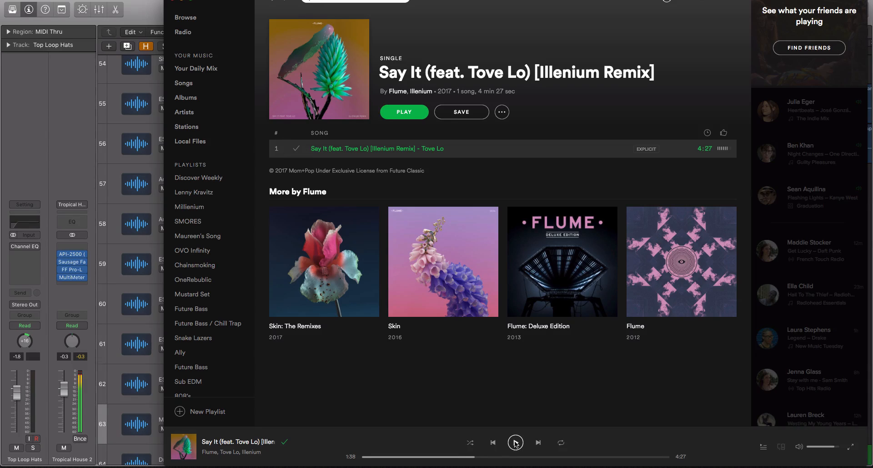
{"action": "left_click", "coordinate": [515, 443]}
{"action": "left_click", "coordinate": [515, 442]}
{"action": "left_click", "coordinate": [143, 2]}
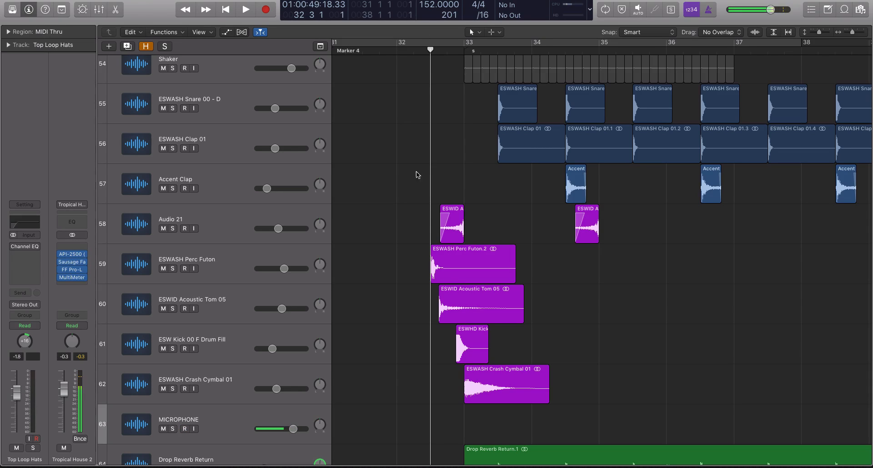
- Return to the arrangement and play it from just before bar 30 into bar 35 to hear the drum fill into the drop
{"action": "left_click", "coordinate": [419, 125], "text": "ctrl+alt"}
{"action": "scroll", "coordinate": [444, 150], "scroll_direction": "down", "scroll_amount": 2}
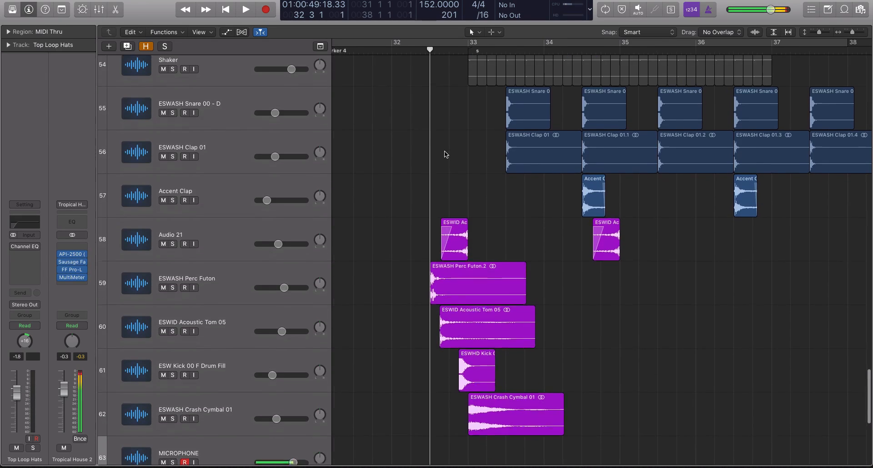
{"action": "scroll", "coordinate": [445, 152], "scroll_direction": "down", "scroll_amount": 3}
{"action": "scroll", "coordinate": [455, 167], "scroll_direction": "down", "scroll_amount": 2}
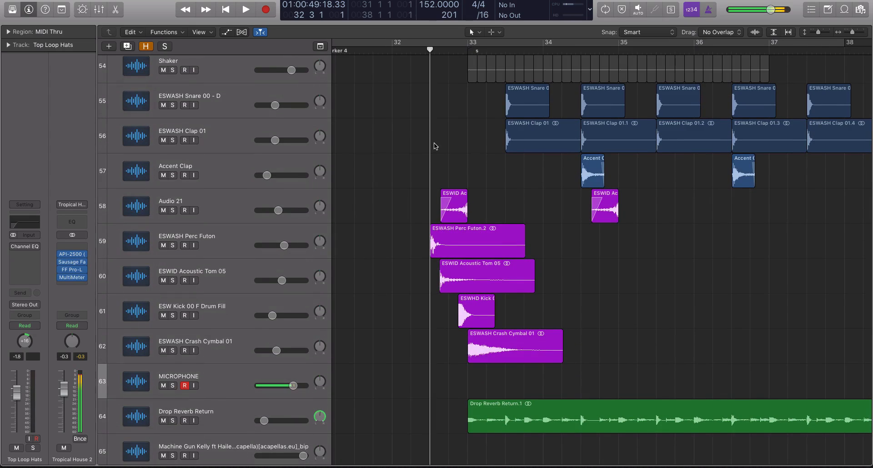
{"action": "left_click_drag", "start_coordinate": [398, 190], "coordinate": [591, 327]}
{"action": "scroll", "coordinate": [418, 85], "scroll_direction": "left", "scroll_amount": 2}
{"action": "scroll", "coordinate": [418, 82], "scroll_direction": "left", "scroll_amount": 3}
{"action": "left_click", "coordinate": [359, 50]}
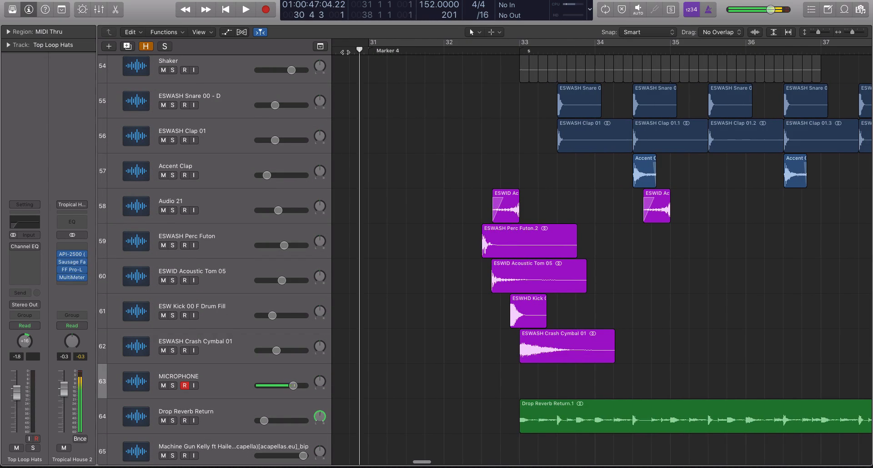
{"action": "scroll", "coordinate": [358, 51], "scroll_direction": "left", "scroll_amount": 5}
{"action": "left_click", "coordinate": [356, 51]}
{"action": "key", "text": "space"}
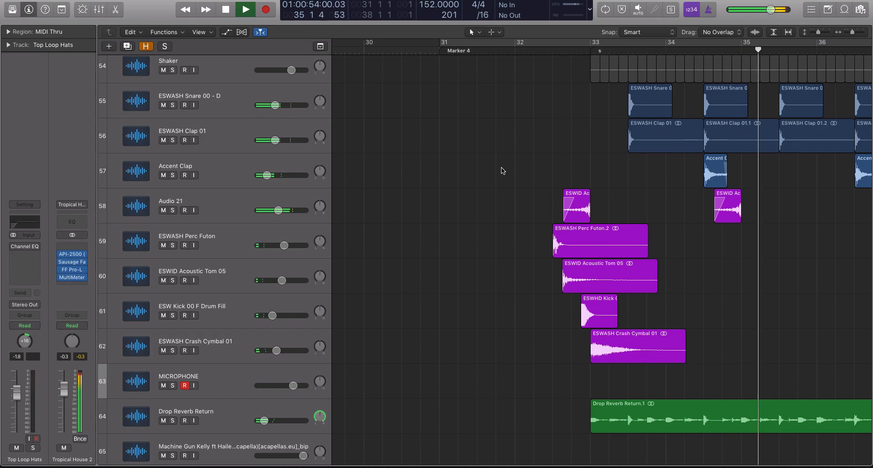
{"action": "key", "text": "space"}
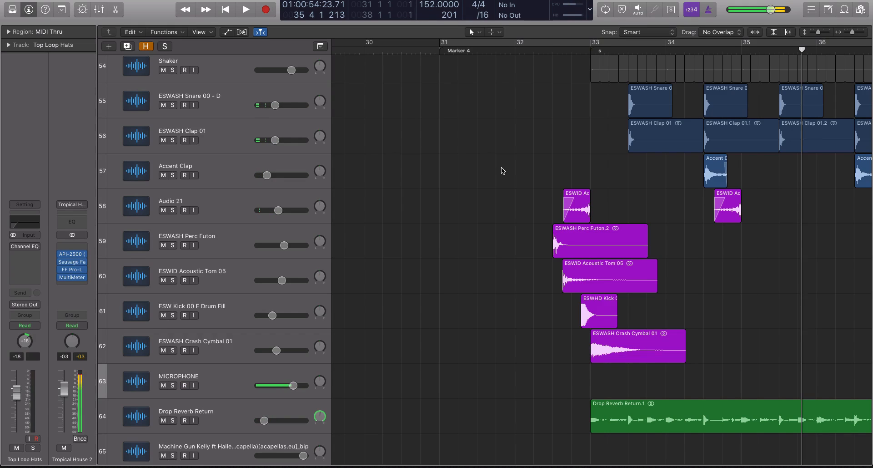
- Solo the regions on the Audio 21 track and play them from bar 32 beat 3
{"action": "left_click", "coordinate": [553, 62]}
{"action": "key", "text": "super+Right"}
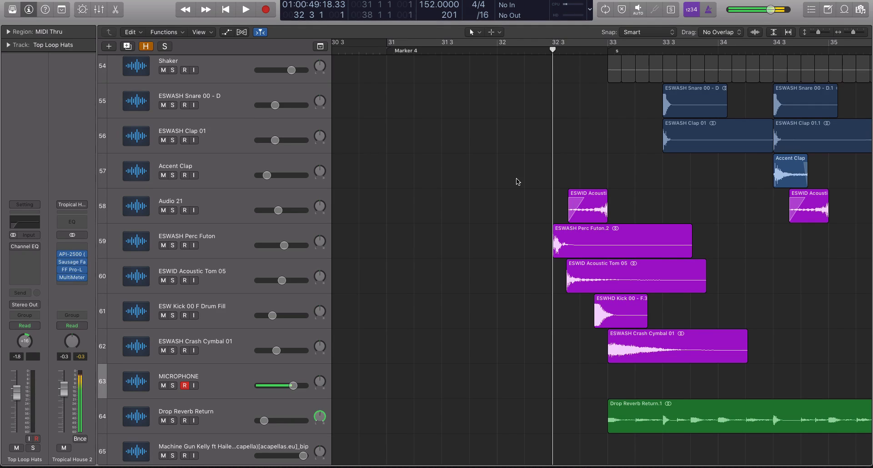
{"action": "left_click", "coordinate": [498, 54]}
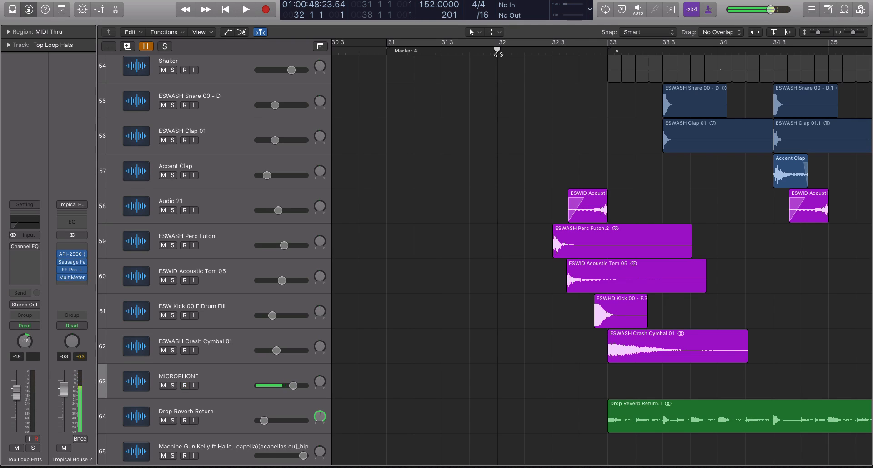
{"action": "left_click", "coordinate": [291, 195]}
{"action": "left_click", "coordinate": [570, 53]}
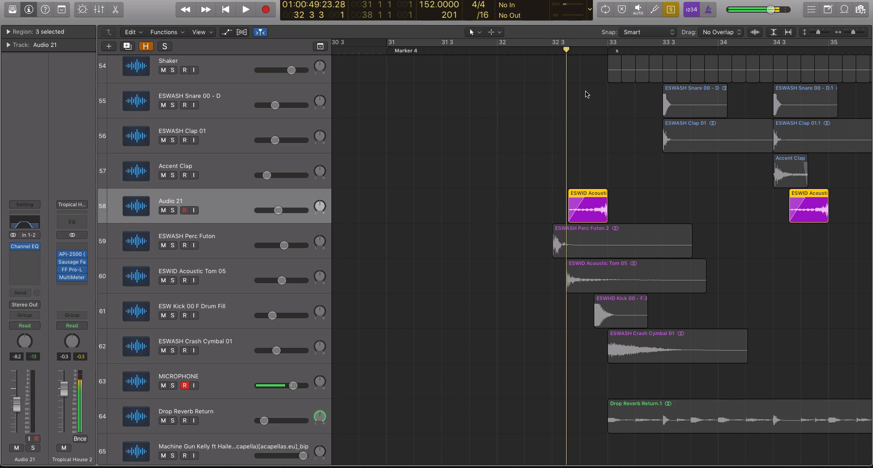
{"action": "key", "text": "space"}
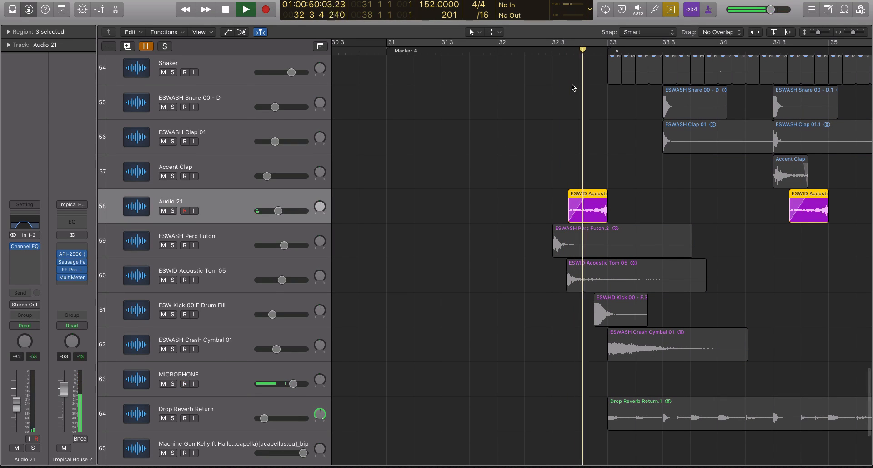
{"action": "key", "text": "space"}
{"action": "key", "text": "ctrl+s"}
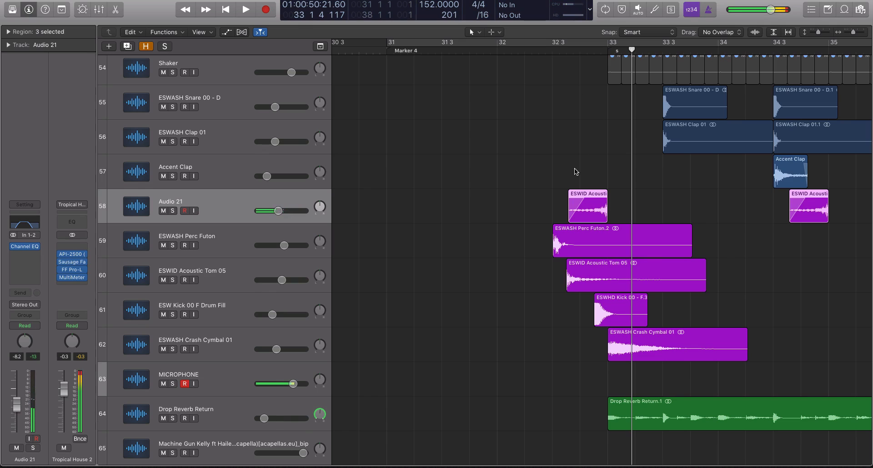
- Audition the Audio 21 track with its Channel EQ bypassed, in the mix and soloed, and re-enable the EQ
{"action": "left_click", "coordinate": [13, 246]}
{"action": "left_click", "coordinate": [567, 53]}
{"action": "key", "text": "space"}
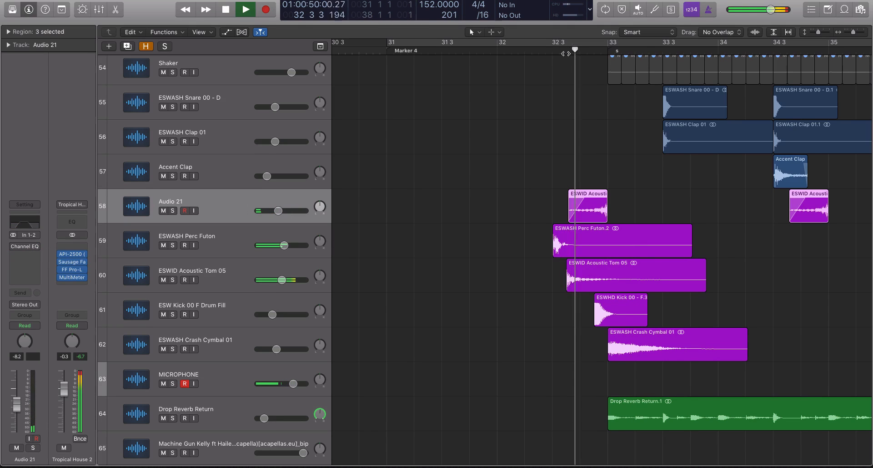
{"action": "key", "text": "ctrl+s"}
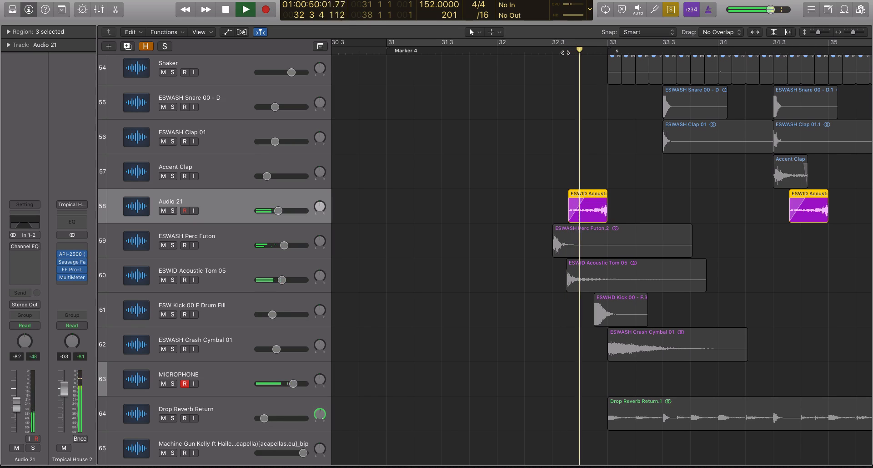
{"action": "key", "text": "space"}
{"action": "left_click", "coordinate": [14, 247]}
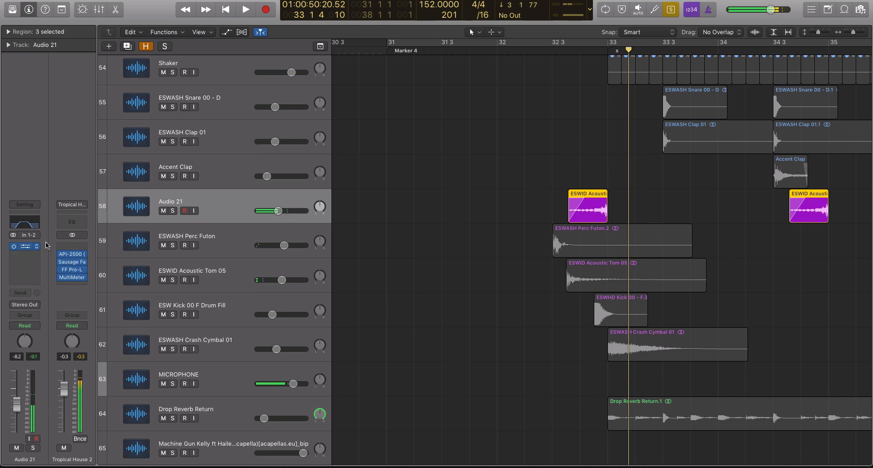
{"action": "key", "text": "ctrl+s"}
- Solo the kick region on the ESW Kick 00 F Drum Fill track and try playing it reversed
{"action": "left_click", "coordinate": [616, 302]}
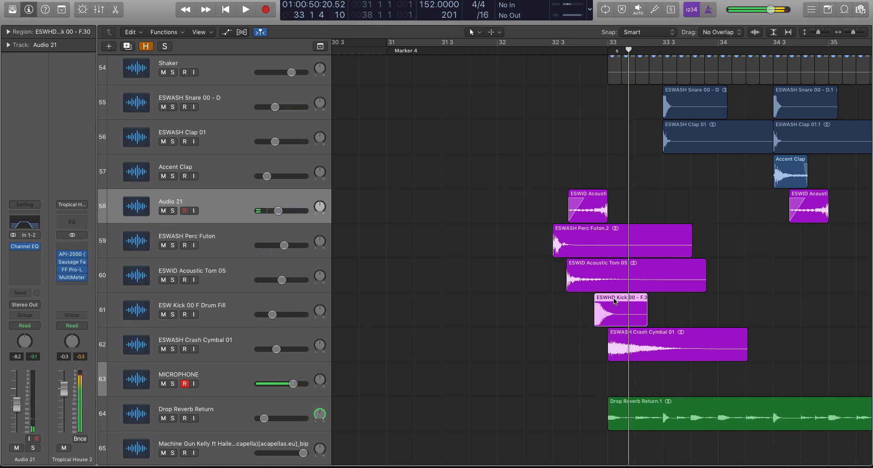
{"action": "key", "text": "ctrl+s"}
{"action": "key", "text": "space"}
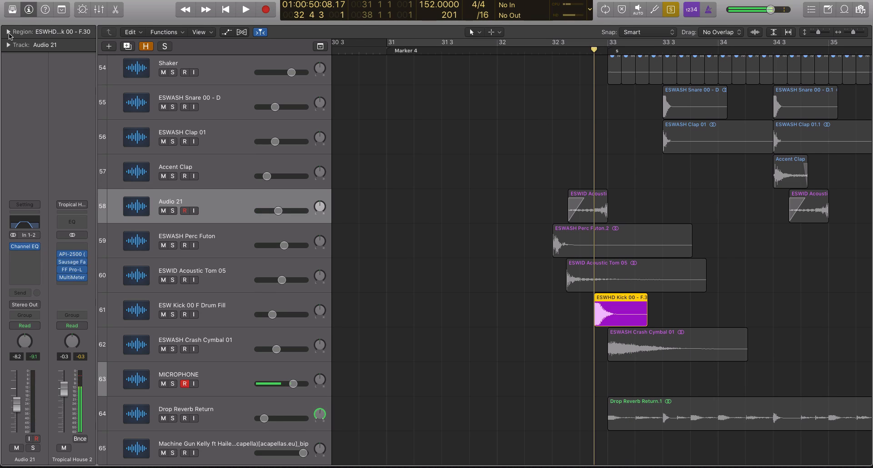
{"action": "left_click", "coordinate": [8, 45]}
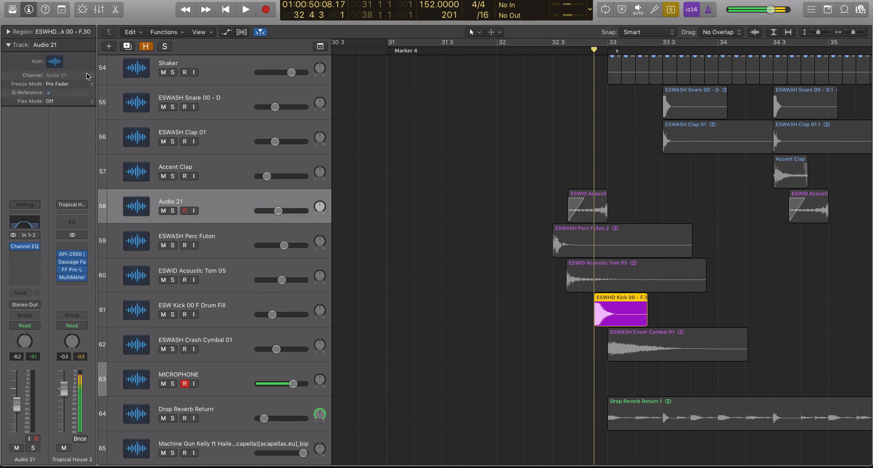
{"action": "left_click", "coordinate": [8, 30]}
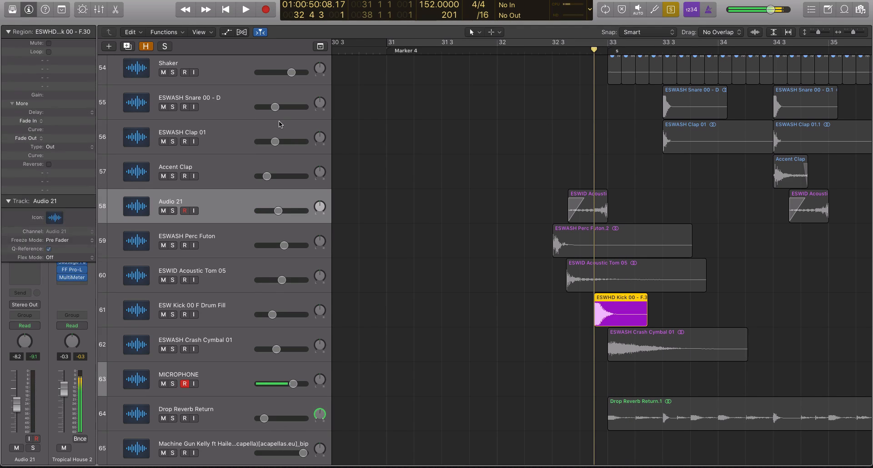
{"action": "left_click", "coordinate": [49, 163]}
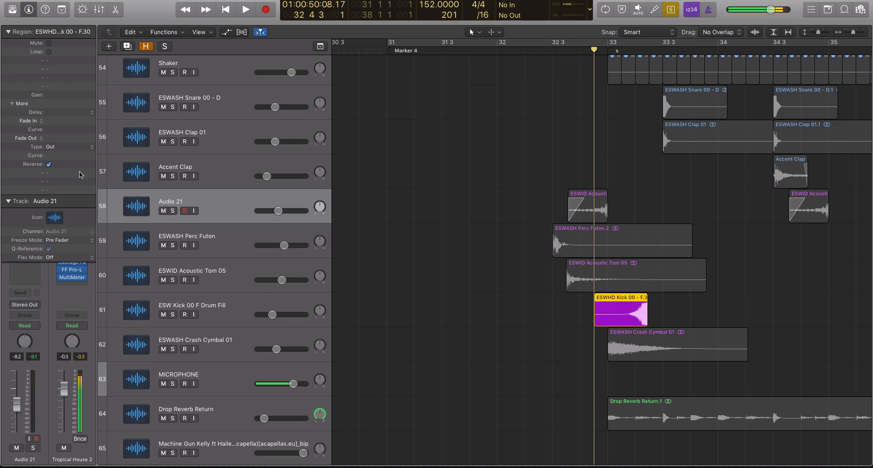
{"action": "key", "text": "space"}
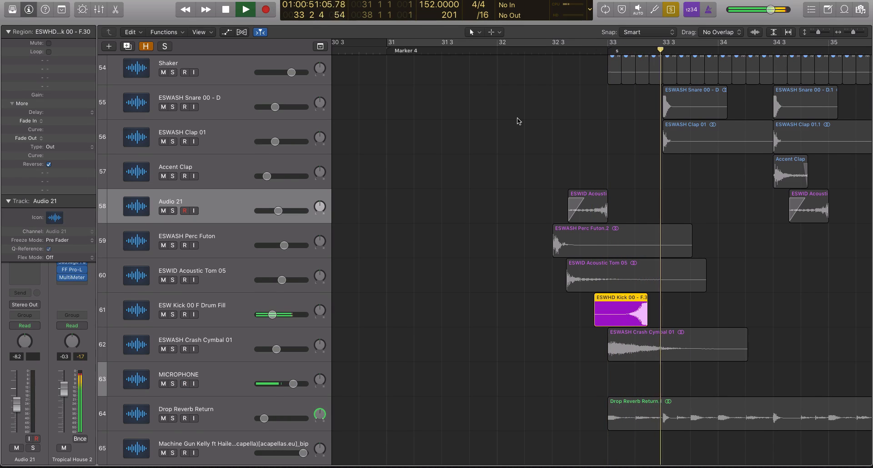
{"action": "key", "text": "space"}
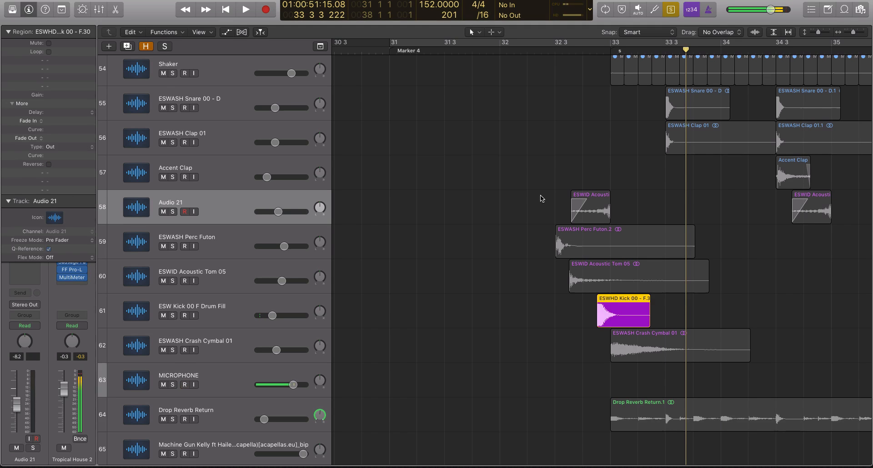
{"action": "key", "text": "super+a"}
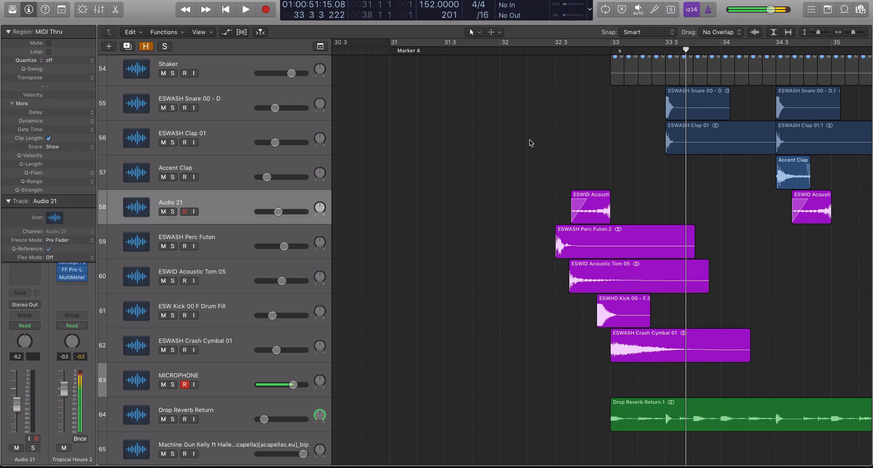
- Solo the ESWASH Perc Futon.2 region and play it from bar 32 beat 3
{"action": "left_click_drag", "start_coordinate": [531, 205], "coordinate": [610, 340]}
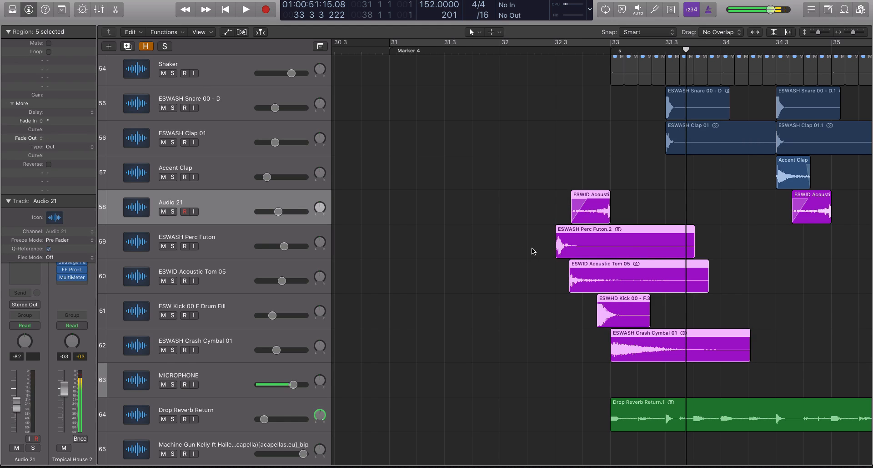
{"action": "left_click", "coordinate": [532, 252]}
{"action": "left_click", "coordinate": [565, 246]}
{"action": "key", "text": "ctrl+s"}
{"action": "left_click", "coordinate": [555, 51]}
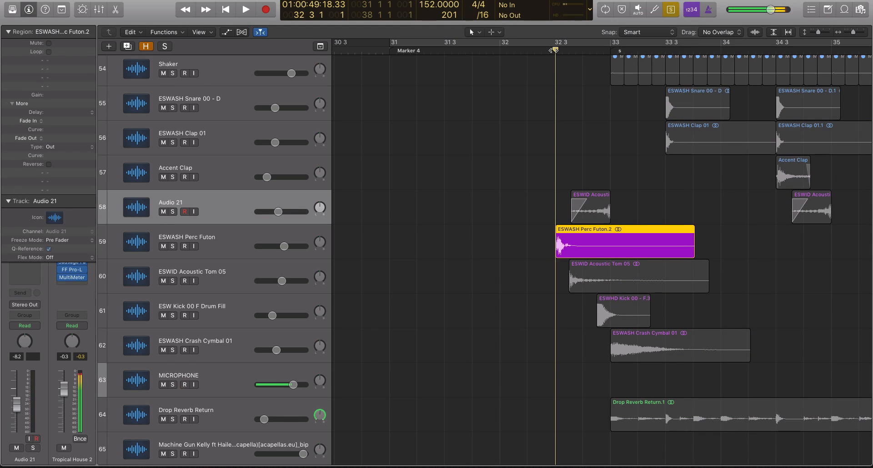
{"action": "key", "text": "space"}
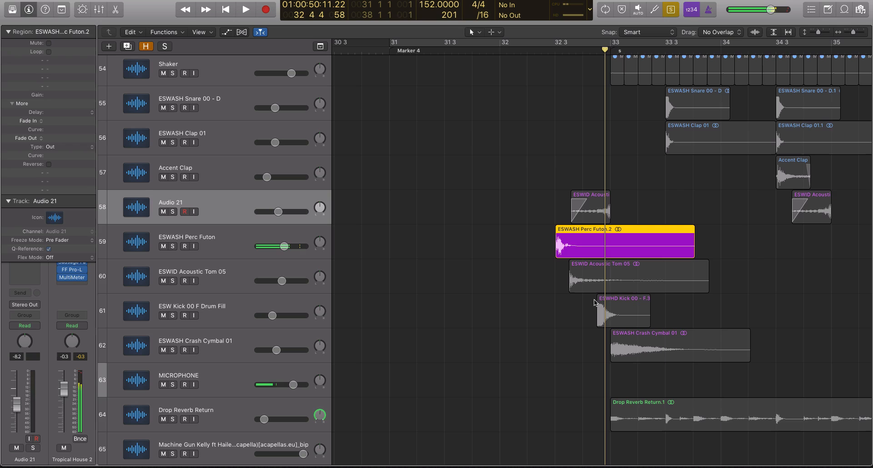
- Play the ESWID Acoustic Tom 05 region soloed from bar 32 beat 3 and examine the Channel EQ on its track
{"action": "left_click", "coordinate": [604, 289]}
{"action": "key", "text": "space"}
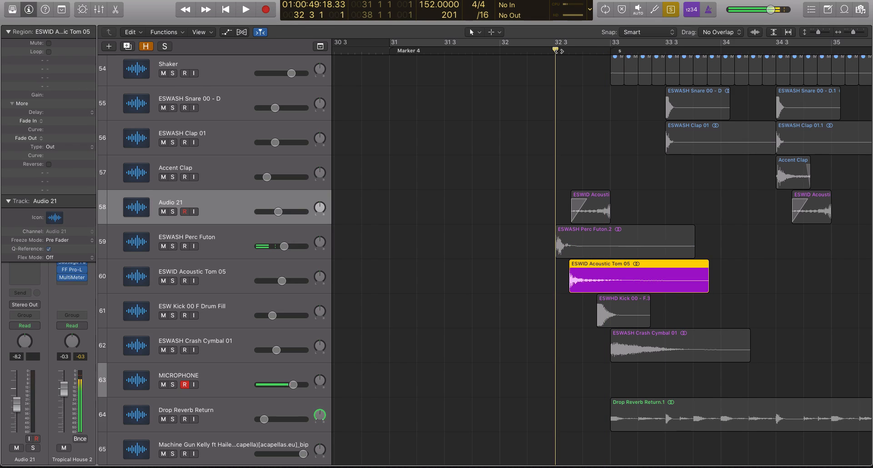
{"action": "key", "text": "space"}
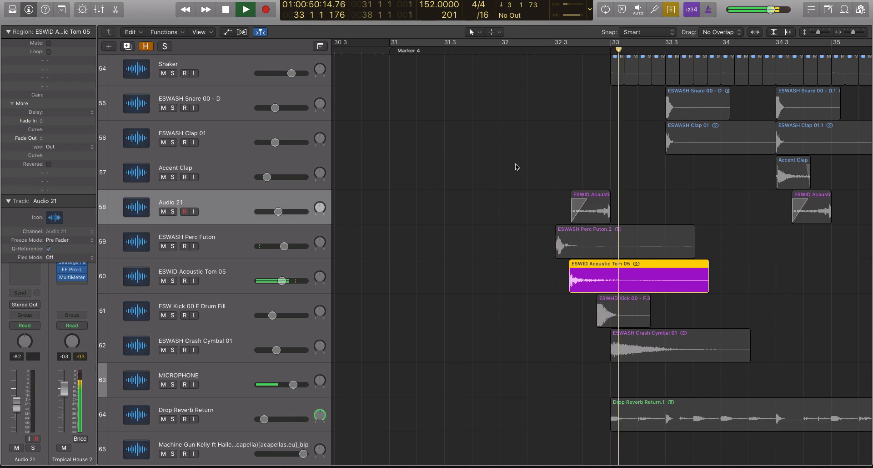
{"action": "key", "text": "space"}
{"action": "left_click", "coordinate": [241, 270]}
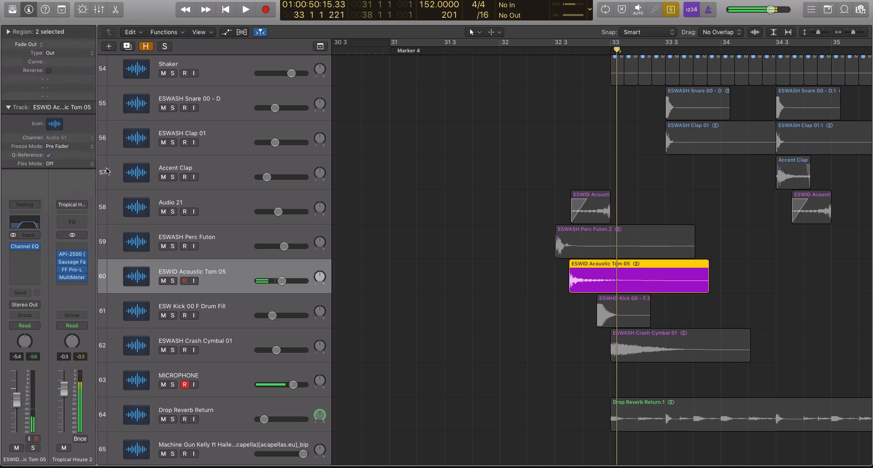
{"action": "left_click", "coordinate": [26, 248]}
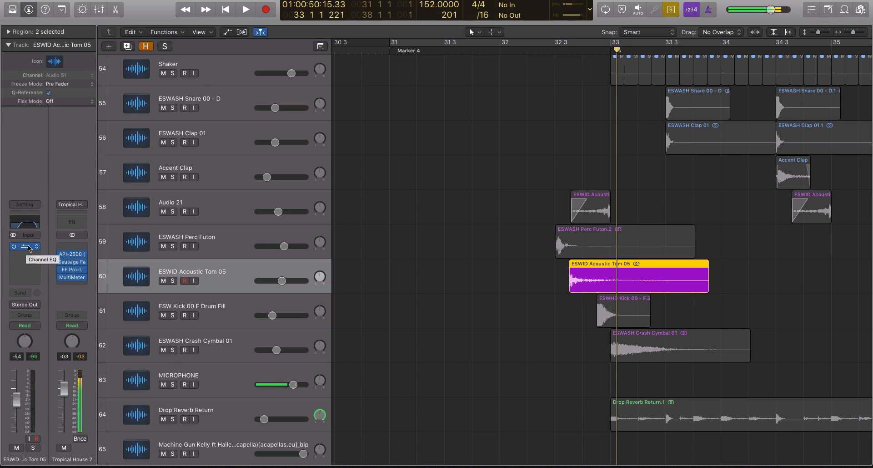
- Audition the ESWHD Kick 00 - F.30 region and the ESWASH Crash Cymbal 01 region, each soloed, from just before bar 33
{"action": "left_click", "coordinate": [605, 313]}
{"action": "key", "text": "ctrl+s"}
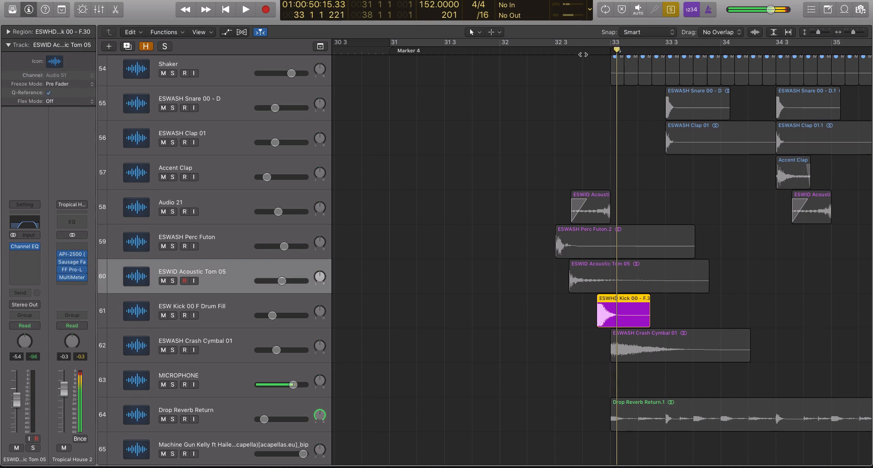
{"action": "key", "text": "space"}
{"action": "left_click", "coordinate": [220, 319]}
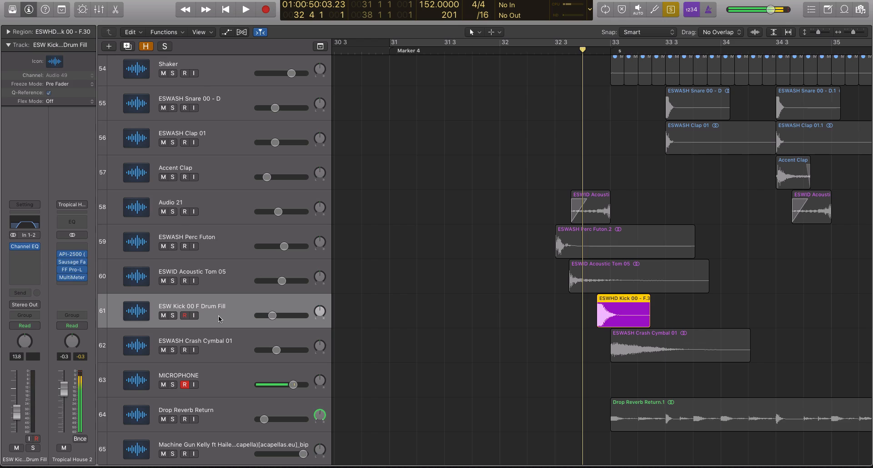
{"action": "key", "text": "space"}
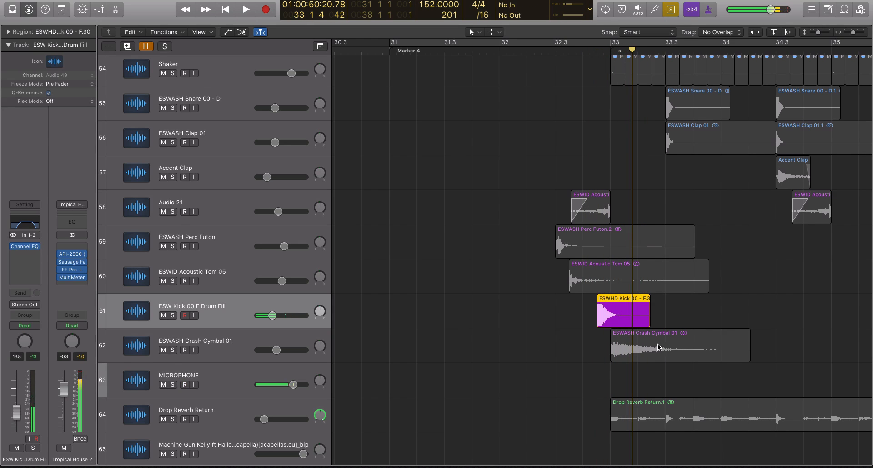
{"action": "left_click", "coordinate": [658, 347]}
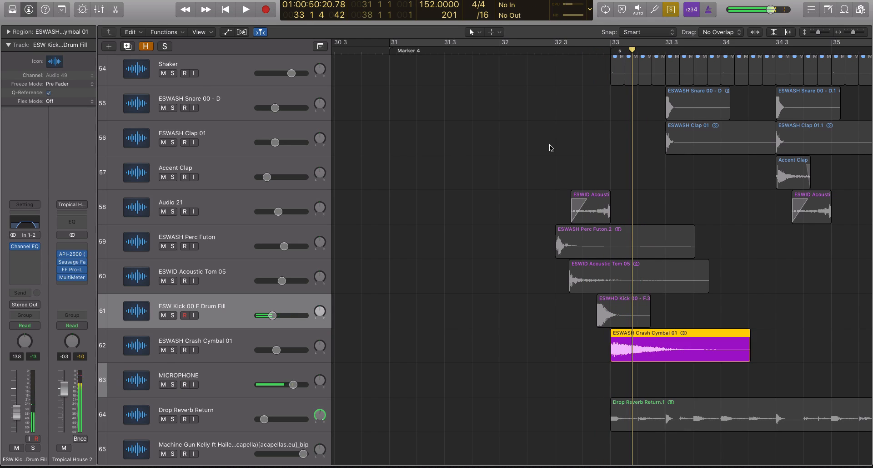
{"action": "left_click", "coordinate": [603, 50]}
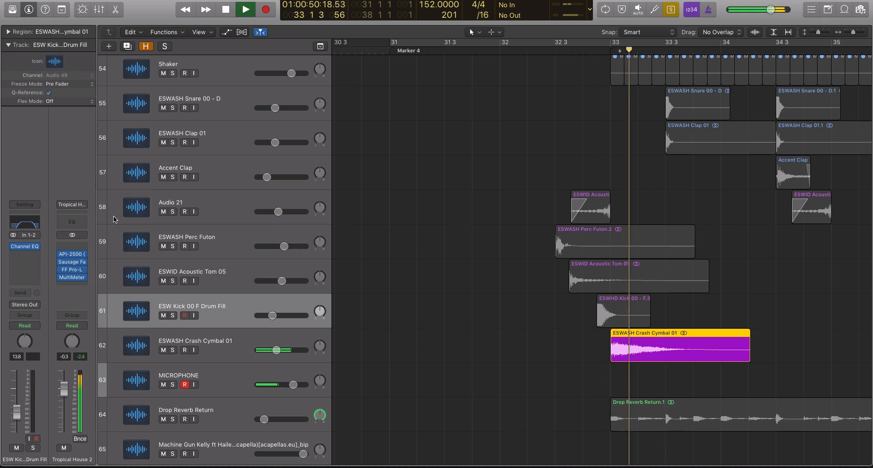
- Solo the four drum-fill regions on the Audio 21, Perc Futon, Acoustic Tom and Drum Fill kick tracks and play them from bar 32 beat 3
{"action": "left_click_drag", "start_coordinate": [470, 192], "coordinate": [646, 310]}
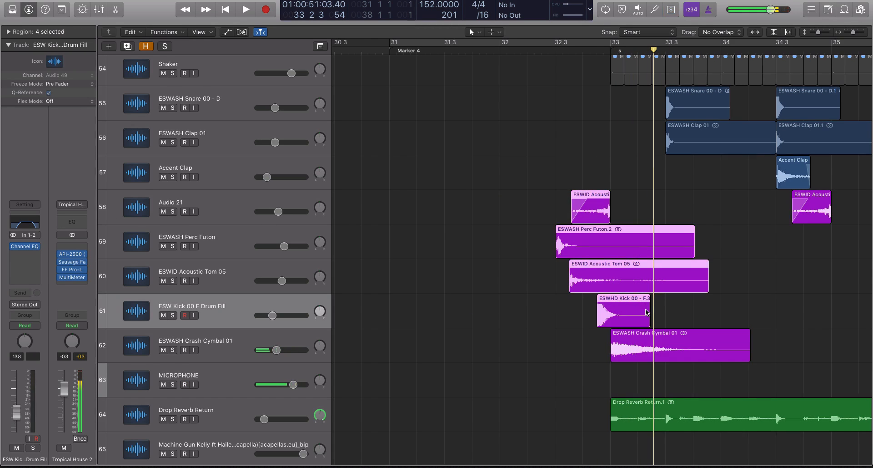
{"action": "key", "text": "ctrl+s"}
{"action": "left_click", "coordinate": [554, 50]}
{"action": "key", "text": "super+Right"}
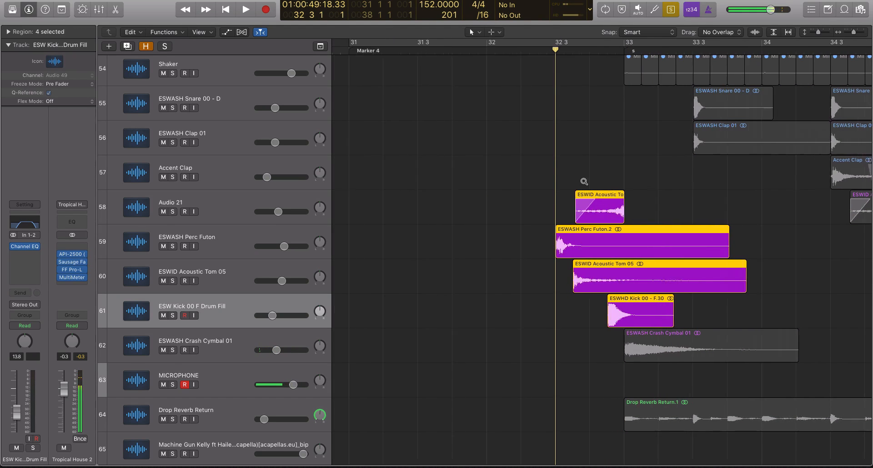
{"action": "left_click_drag", "start_coordinate": [516, 156], "coordinate": [715, 303]}
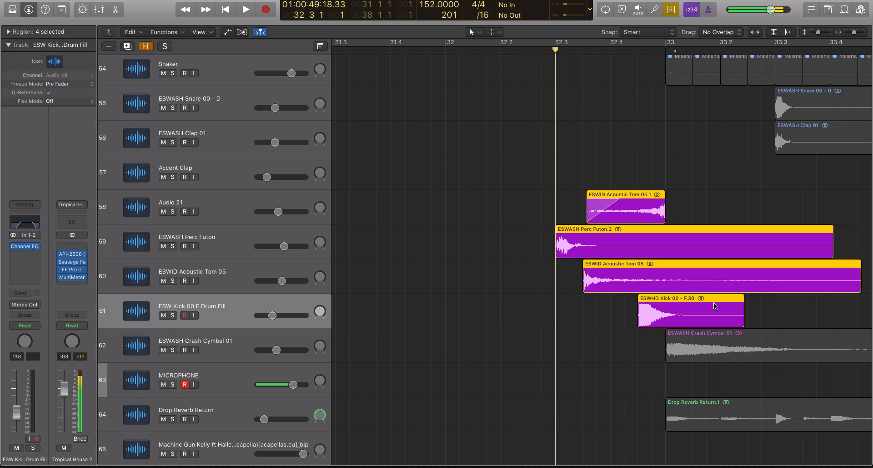
{"action": "key", "text": "space"}
{"action": "key", "text": "space"}
{"action": "key", "text": "ctrl+s"}
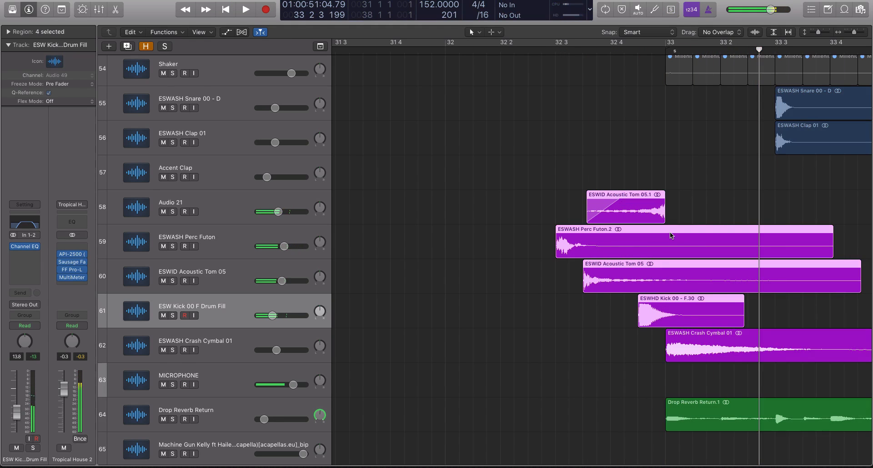
- Mute both reversed tom regions on the Audio 21 track
{"action": "left_click", "coordinate": [589, 160]}
{"action": "key", "text": "super+Left"}
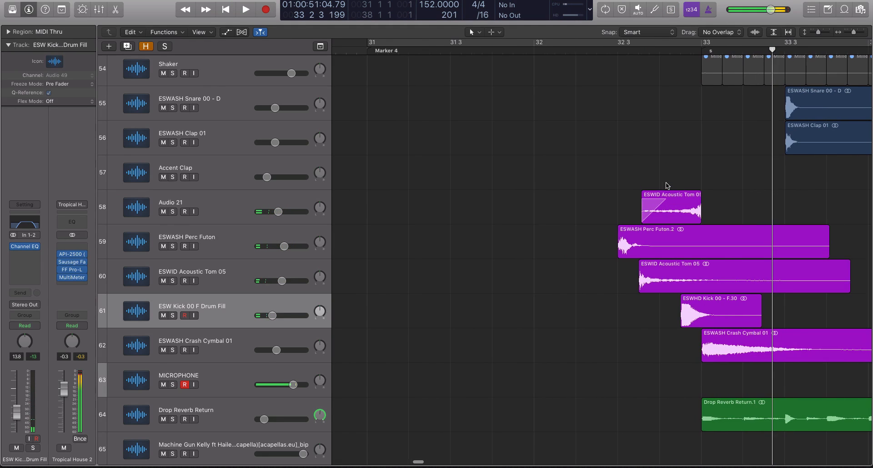
{"action": "scroll", "coordinate": [690, 191], "scroll_direction": "right", "scroll_amount": 5}
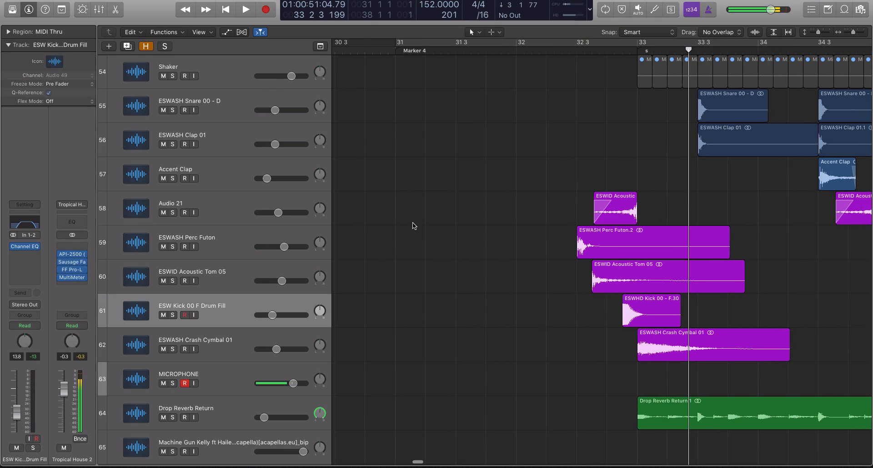
{"action": "left_click_drag", "start_coordinate": [522, 193], "coordinate": [840, 219]}
{"action": "scroll", "coordinate": [774, 159], "scroll_direction": "down", "scroll_amount": 1}
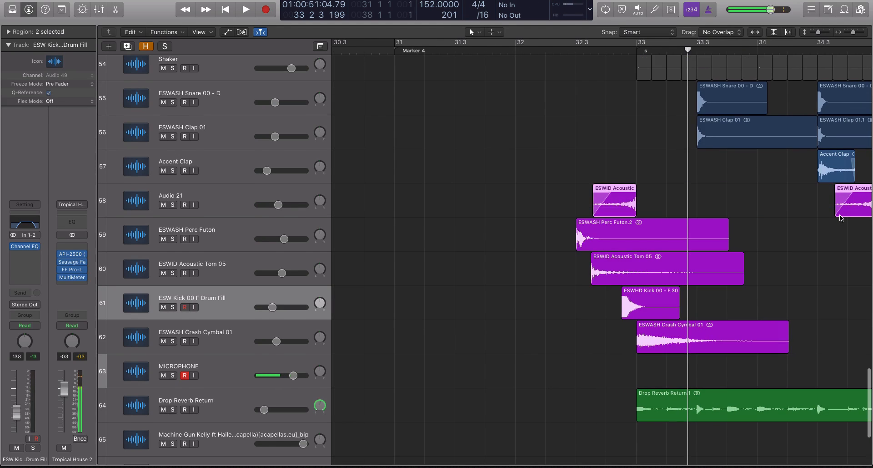
- Play the Perc Futon, Acoustic Tom and Drum Fill kick regions soloed together from bar 32 beat 3, without the reversed tom
{"action": "left_click", "coordinate": [572, 53]}
{"action": "left_click_drag", "start_coordinate": [533, 234], "coordinate": [656, 320]}
{"action": "key", "text": "ctrl+s"}
{"action": "key", "text": "space"}
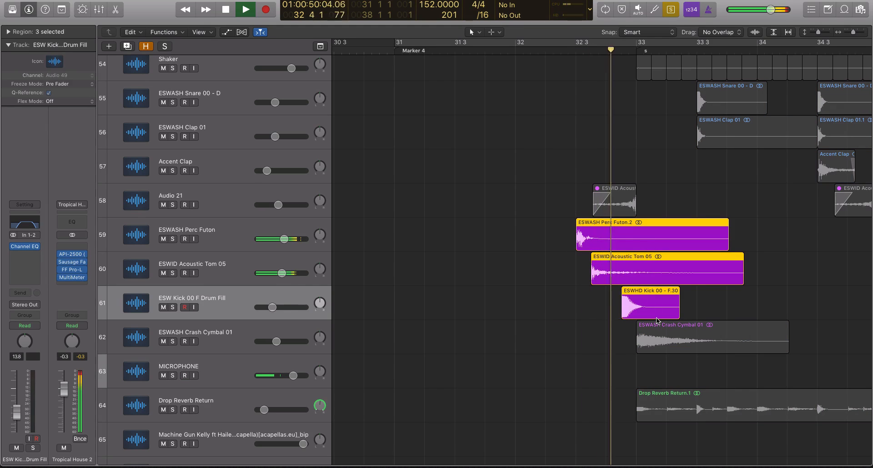
{"action": "key", "text": "space"}
{"action": "key", "text": "ctrl+s"}
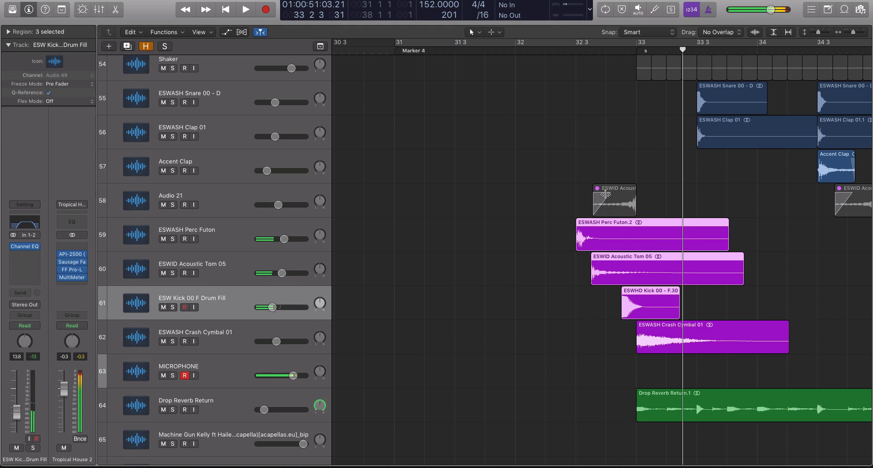
- Unmute the reversed ESWID Acoustic Tom 05.1 region just before bar 33 on the Audio 21 track
{"action": "left_click", "coordinate": [606, 195]}
{"action": "key", "text": "comma"}
{"action": "key", "text": "ctrl+m"}
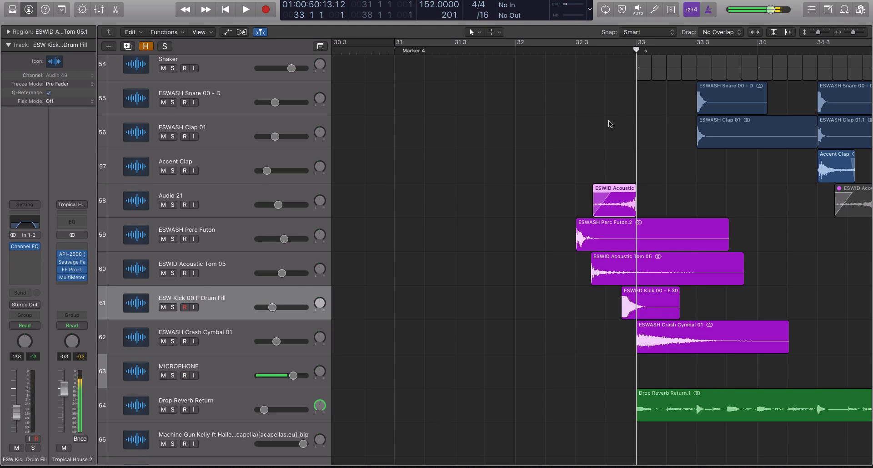
- Bypass the Channel EQ on the ESWID Acoustic Tom 05 and ESW Kick 00 F Drum Fill tracks, checking the Perc Futon track's effects too
{"action": "left_click", "coordinate": [579, 54]}
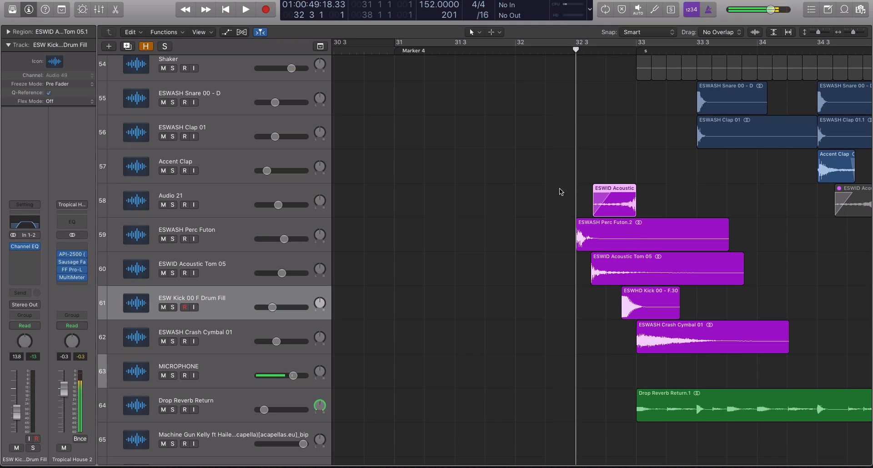
{"action": "left_click", "coordinate": [249, 258]}
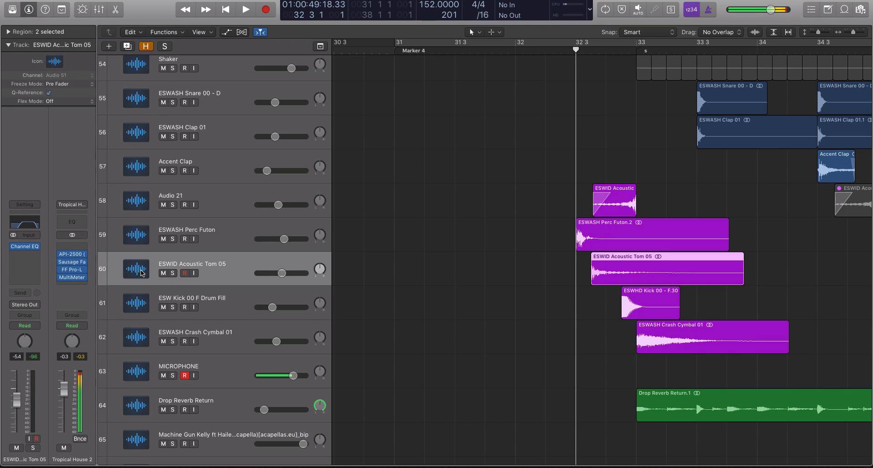
{"action": "left_click", "coordinate": [214, 235]}
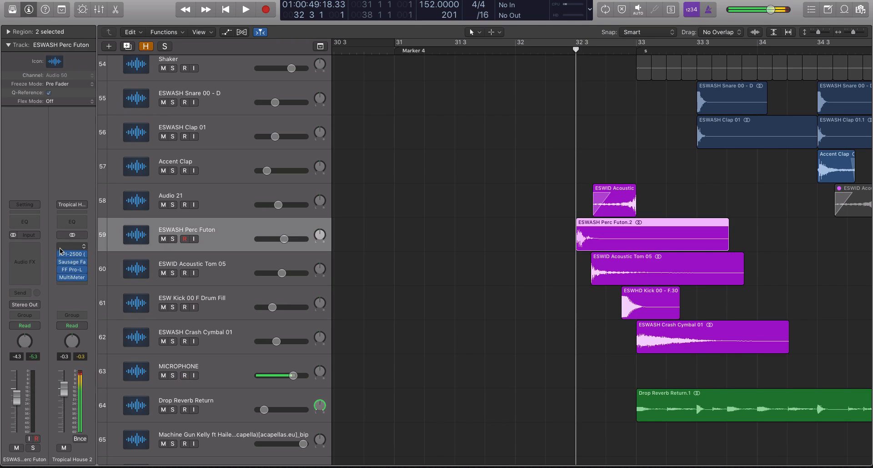
{"action": "left_click", "coordinate": [255, 294]}
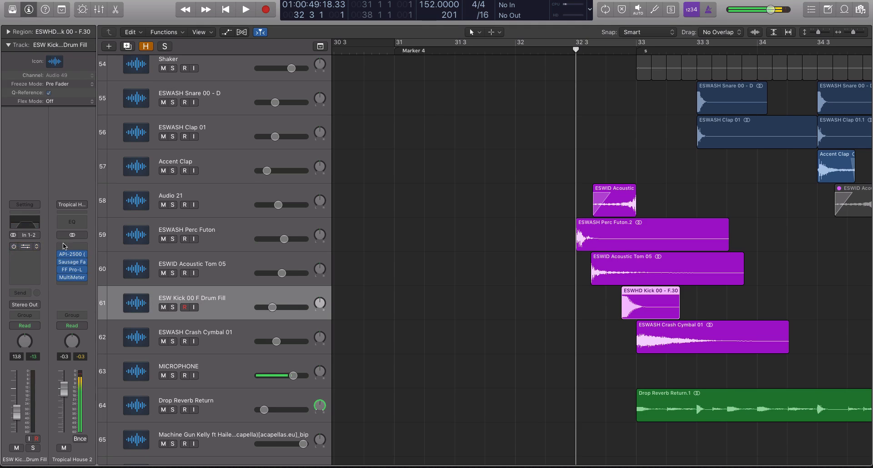
- Solo the four drum-fill regions and play them from bar 32 beat 3 with the tom and kick EQs bypassed
{"action": "left_click_drag", "start_coordinate": [549, 188], "coordinate": [663, 298]}
{"action": "key", "text": "ctrl+s"}
{"action": "key", "text": "super+Right"}
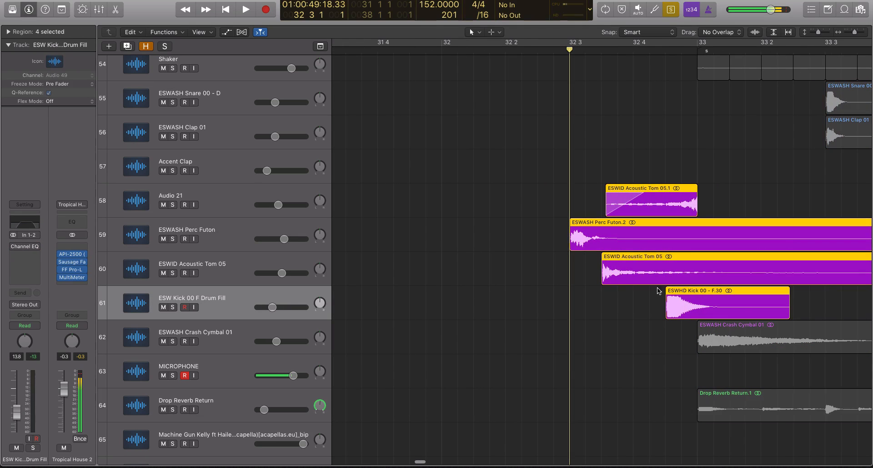
{"action": "key", "text": "space"}
{"action": "key", "text": "ctrl+s"}
{"action": "key", "text": "space"}
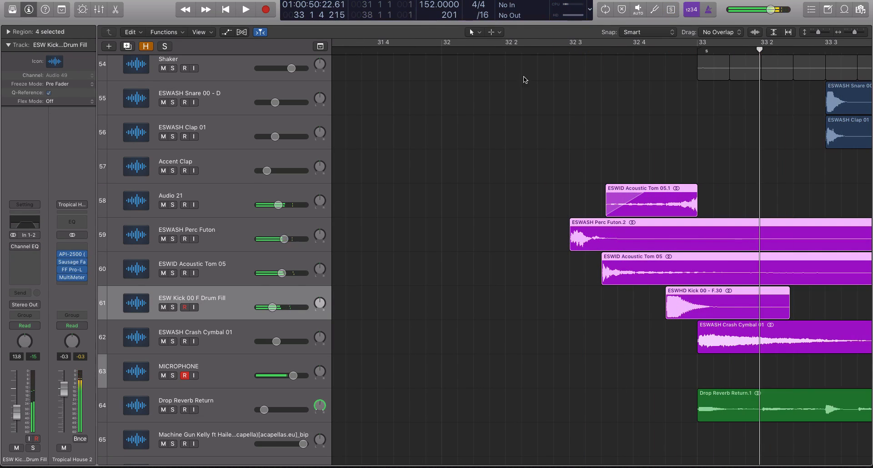
- Play the full mix from just before bar 32 into the drop with the drum-fill EQs bypassed
{"action": "left_click", "coordinate": [457, 51]}
{"action": "left_click", "coordinate": [410, 52]}
{"action": "key", "text": "space"}
{"action": "scroll", "coordinate": [581, 154], "scroll_direction": "down", "scroll_amount": 5}
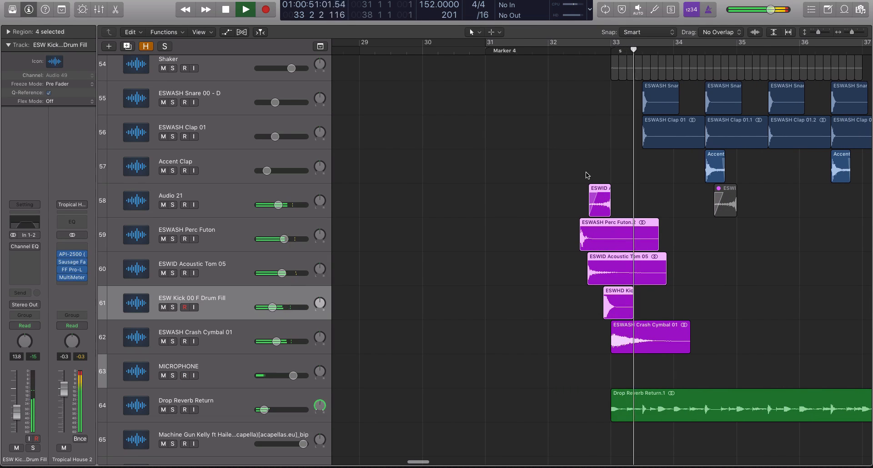
{"action": "key", "text": "space"}
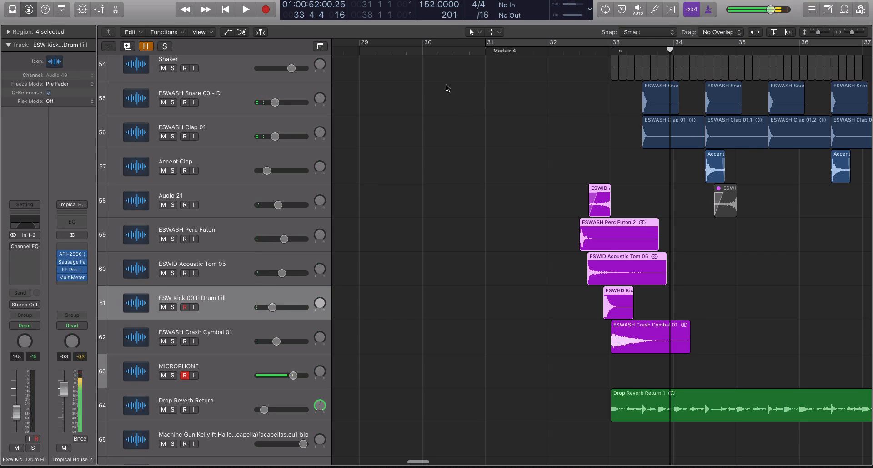
- Play the full mix from bar 30 through the fill into bar 33, still with the EQs bypassed
{"action": "left_click", "coordinate": [422, 47]}
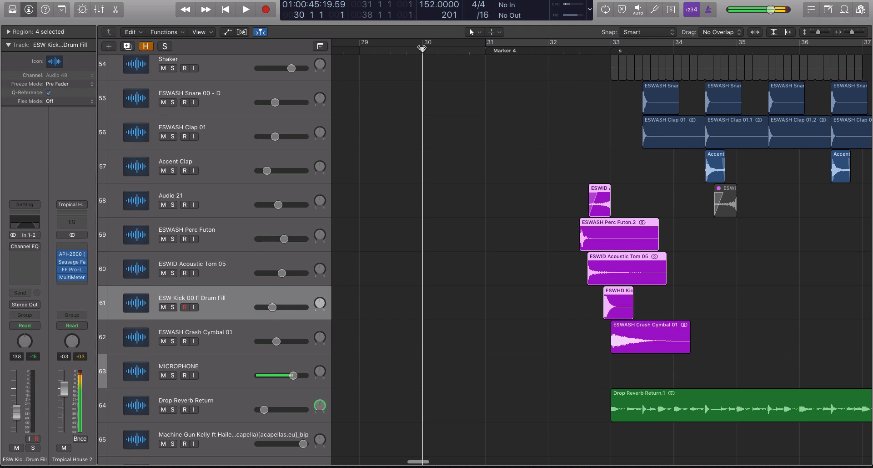
{"action": "key", "text": "super+Right"}
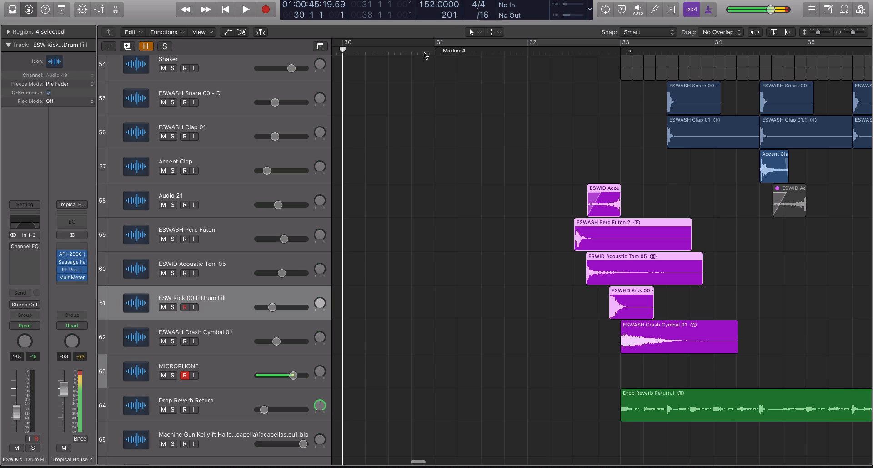
{"action": "key", "text": "space"}
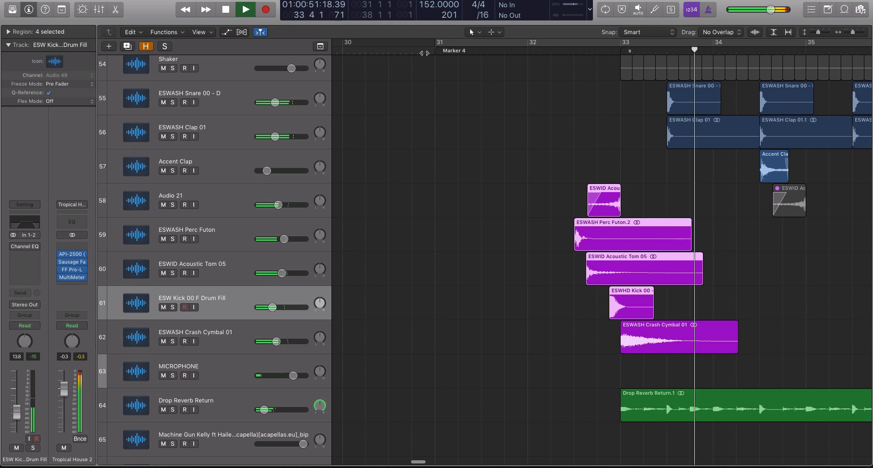
{"action": "key", "text": "space"}
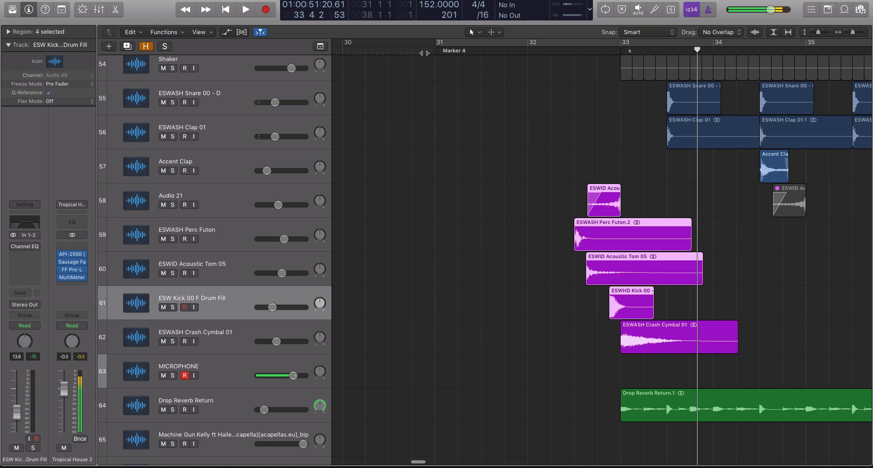
- Re-enable the Channel EQ on the Drum Fill kick and Acoustic Tom tracks, and check the Crash Cymbal, Perc Futon and Audio 21 tracks
{"action": "scroll", "coordinate": [669, 201], "scroll_direction": "up", "scroll_amount": 1}
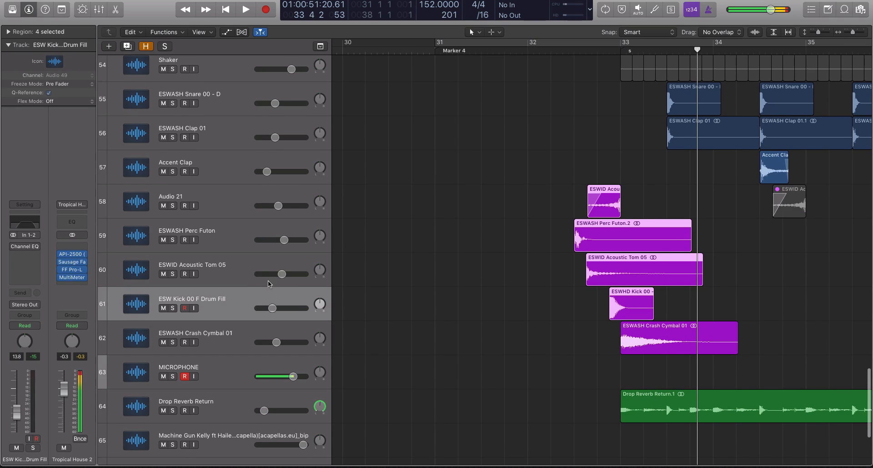
{"action": "left_click", "coordinate": [14, 249]}
{"action": "left_click", "coordinate": [233, 335]}
{"action": "left_click", "coordinate": [232, 305]}
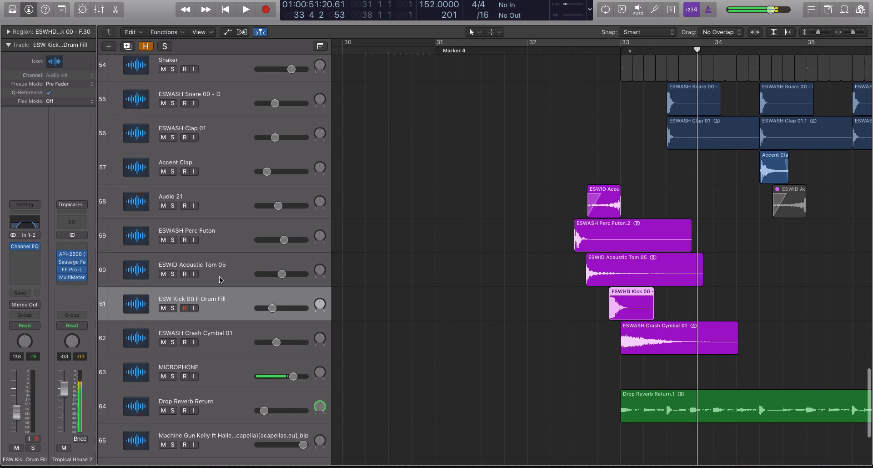
{"action": "left_click", "coordinate": [220, 279]}
{"action": "left_click", "coordinate": [14, 250]}
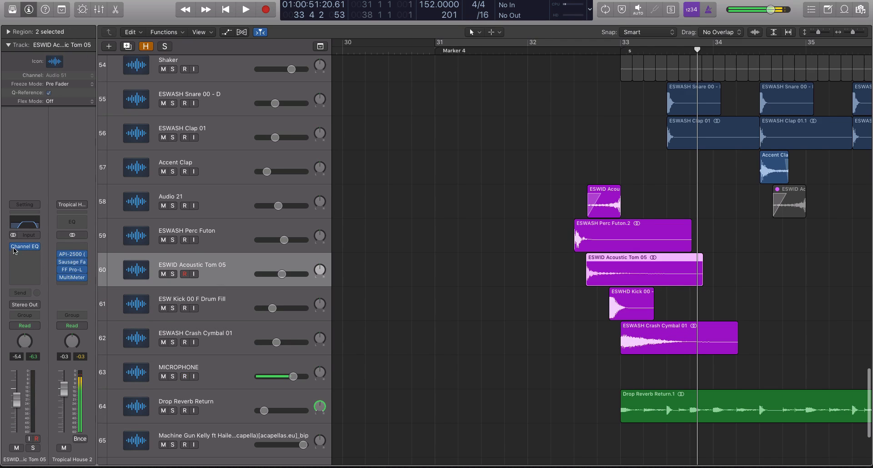
{"action": "left_click", "coordinate": [232, 247]}
{"action": "left_click", "coordinate": [225, 200]}
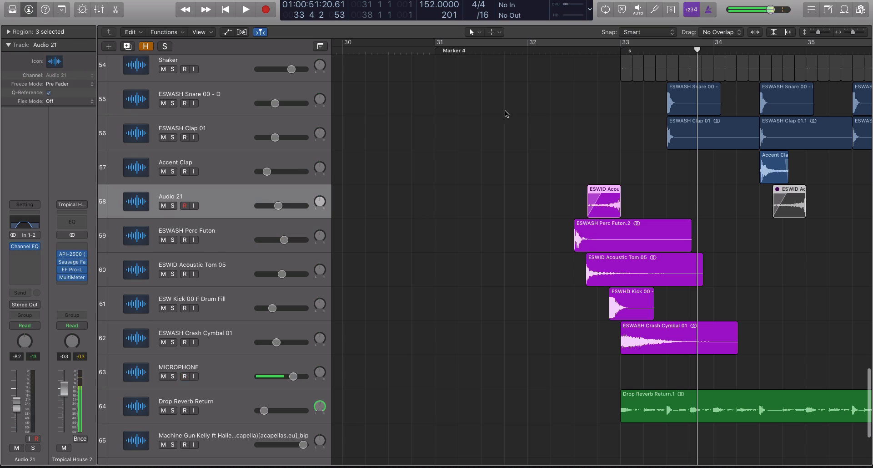
- Play the full mix from about bar 31 into the drop with the drum-fill EQs enabled
{"action": "left_click", "coordinate": [431, 50]}
{"action": "key", "text": "space"}
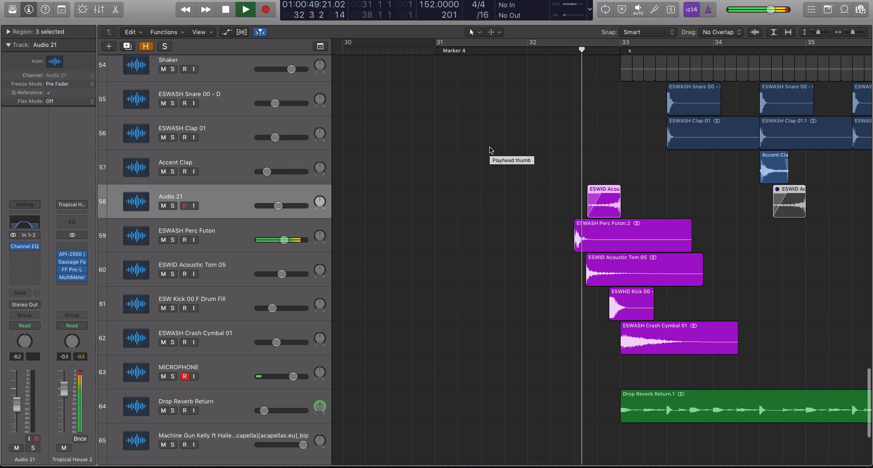
{"action": "key", "text": "space"}
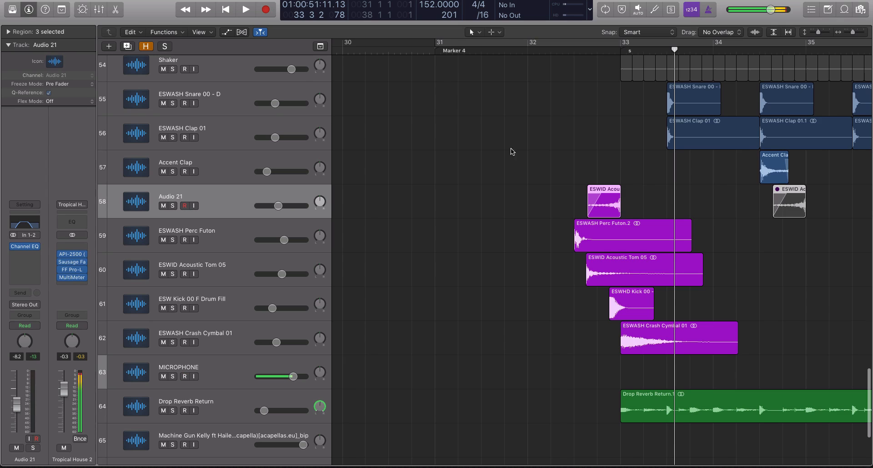
- Solo the ESWHD Kick regions from bar 33 with the five drum-fill regions and play them from just after bar 32 into bar 34
{"action": "scroll", "coordinate": [579, 172], "scroll_direction": "up", "scroll_amount": 5}
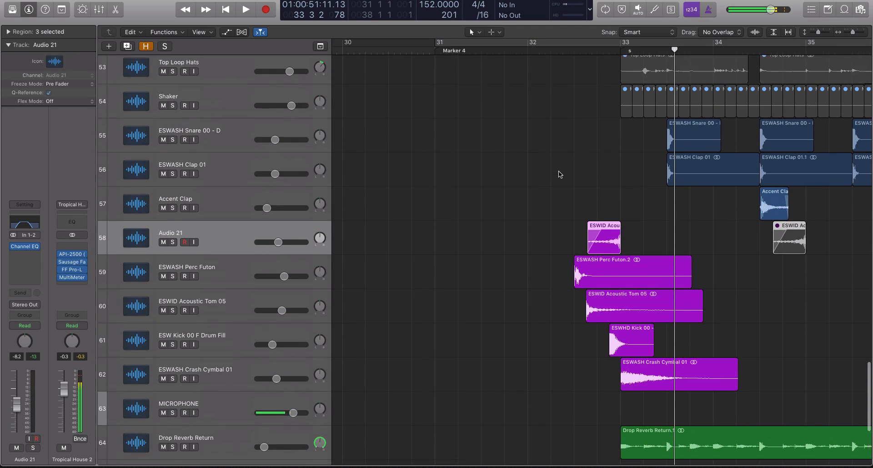
{"action": "left_click_drag", "start_coordinate": [539, 73], "coordinate": [868, 76]}
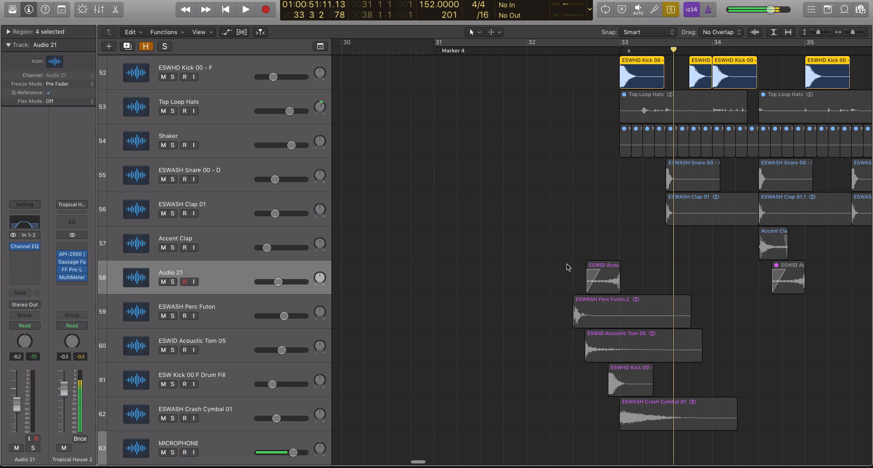
{"action": "left_click_drag", "start_coordinate": [537, 261], "coordinate": [672, 440]}
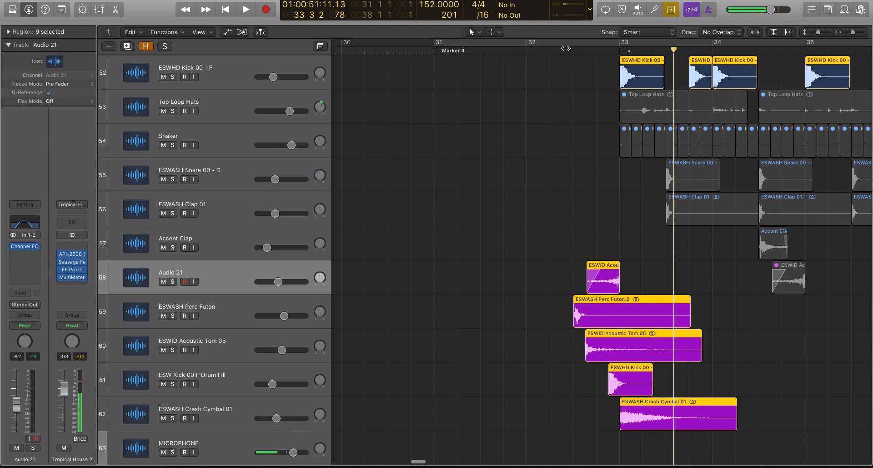
{"action": "key", "text": "space"}
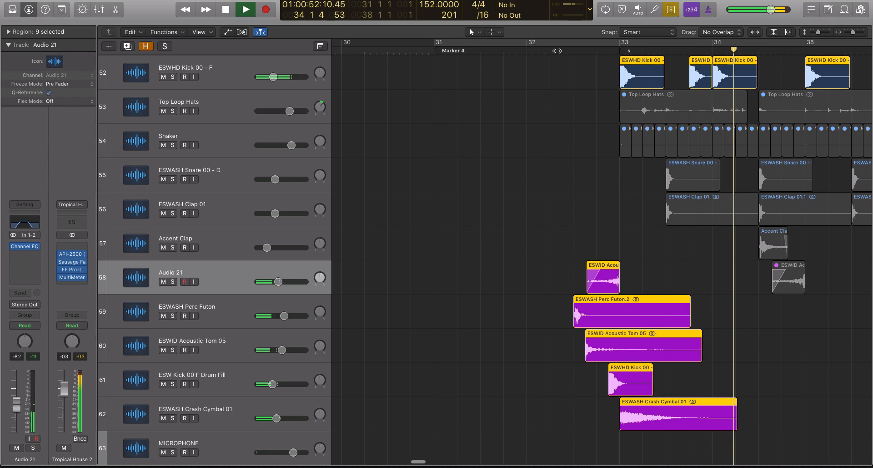
{"action": "key", "text": "space"}
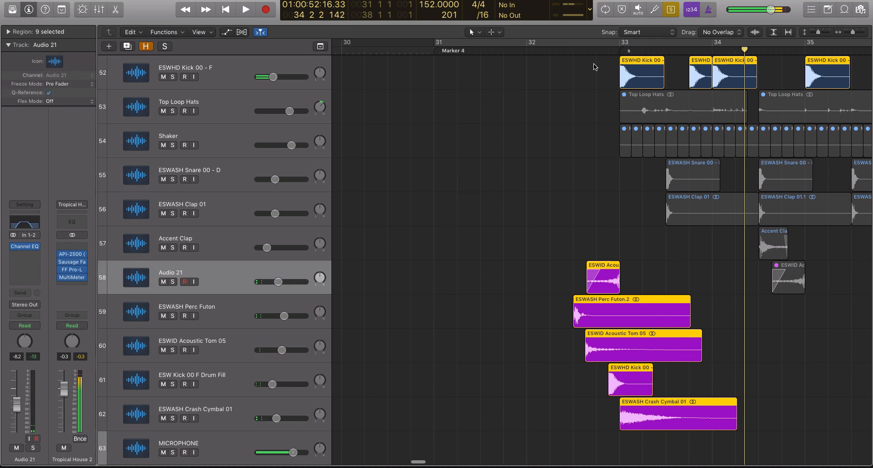
- Turn off solo and unmute the second Acoustic Tom region on the Audio 21 track, just before bar 35
{"action": "left_click_drag", "start_coordinate": [504, 260], "coordinate": [635, 412]}
{"action": "scroll", "coordinate": [625, 377], "scroll_direction": "down", "scroll_amount": 1}
{"action": "key", "text": "ctrl+s"}
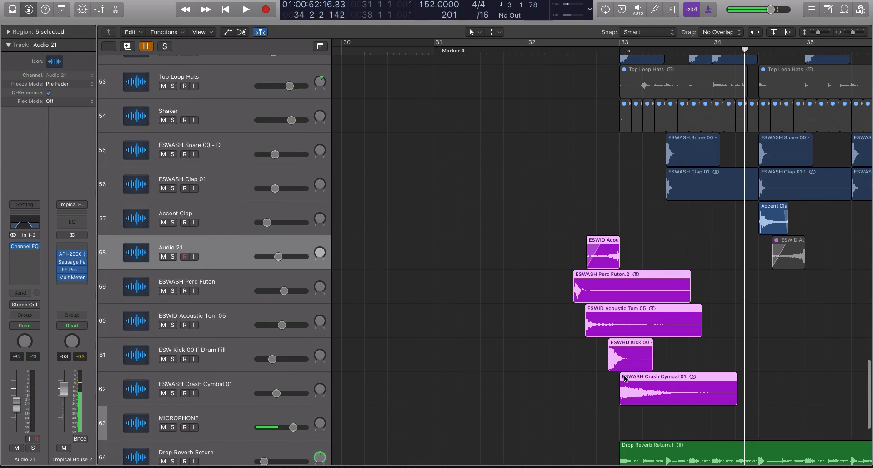
{"action": "scroll", "coordinate": [625, 378], "scroll_direction": "up", "scroll_amount": 1}
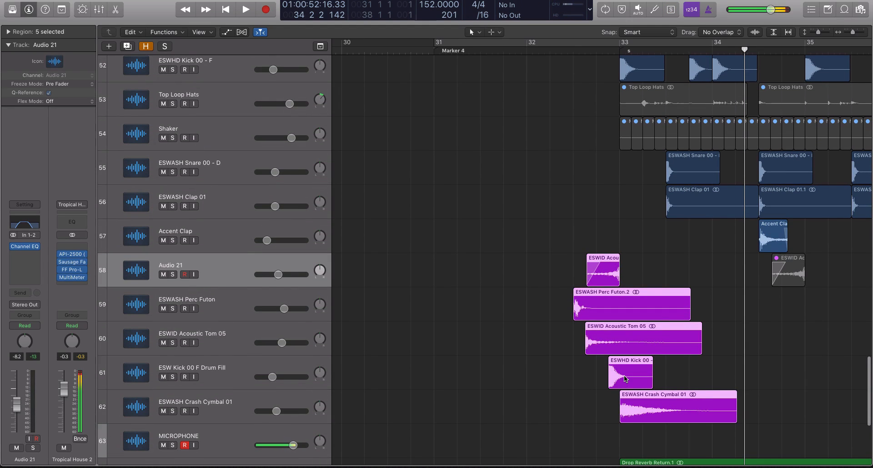
{"action": "scroll", "coordinate": [663, 234], "scroll_direction": "down", "scroll_amount": 1}
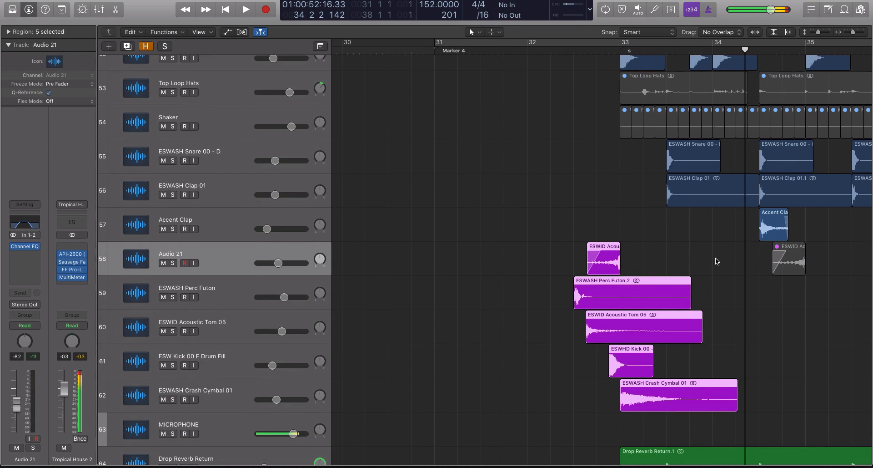
{"action": "left_click", "coordinate": [792, 262]}
{"action": "key", "text": "m"}
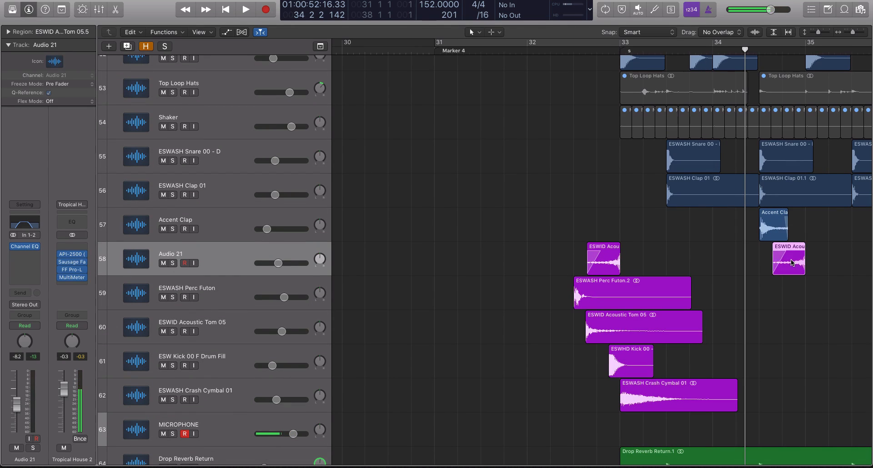
- Move the playhead to bar 34 beat 3 and unmute the Top Loop Hats and Shaker regions across bars 33 to 35
{"action": "left_click", "coordinate": [759, 51]}
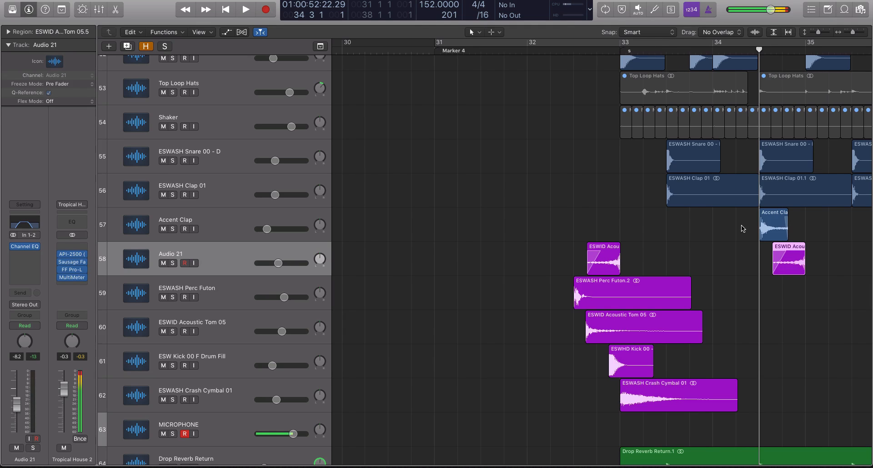
{"action": "left_click_drag", "start_coordinate": [740, 258], "coordinate": [788, 268]}
{"action": "scroll", "coordinate": [764, 249], "scroll_direction": "up", "scroll_amount": 5}
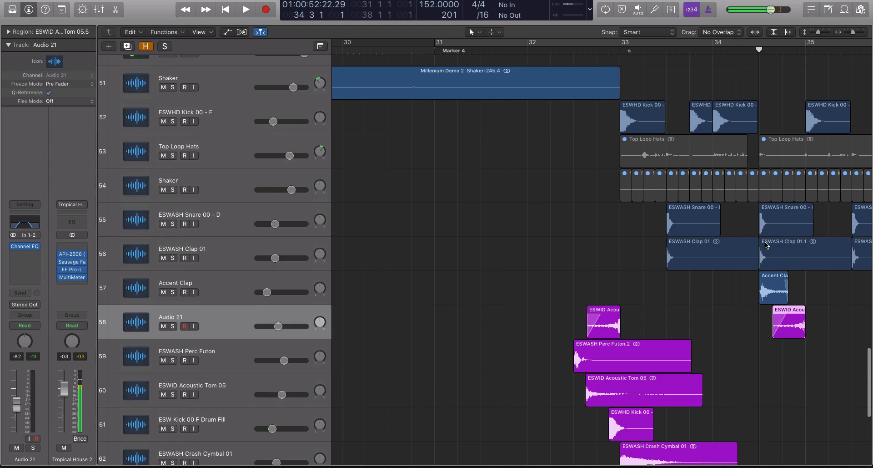
{"action": "scroll", "coordinate": [764, 246], "scroll_direction": "down", "scroll_amount": 3}
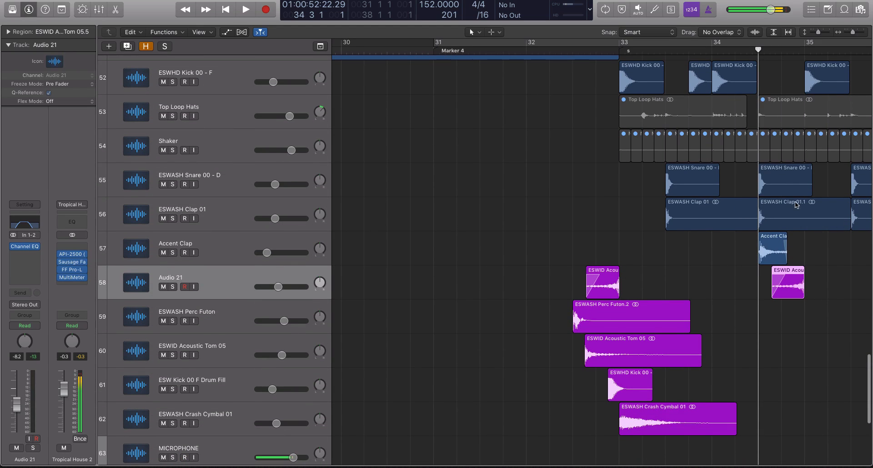
{"action": "left_click_drag", "start_coordinate": [563, 87], "coordinate": [850, 424]}
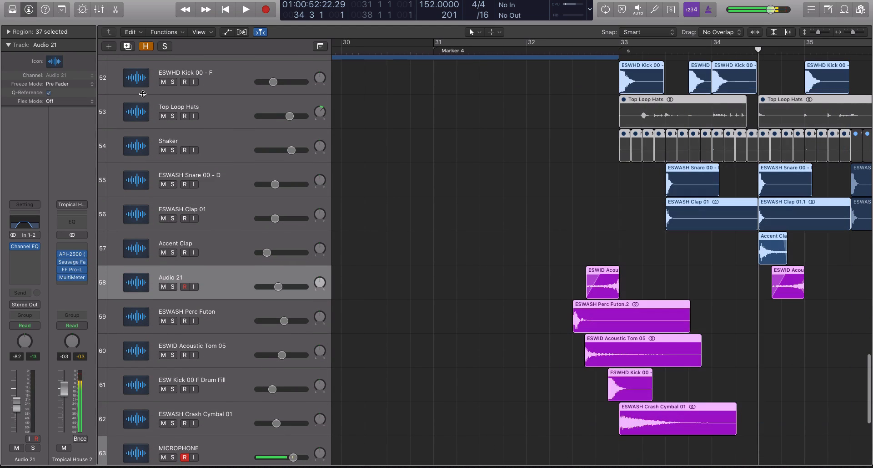
{"action": "scroll", "coordinate": [575, 125], "scroll_direction": "right", "scroll_amount": 1}
{"action": "left_click_drag", "start_coordinate": [592, 112], "coordinate": [839, 144]}
{"action": "key", "text": "ctrl+m"}
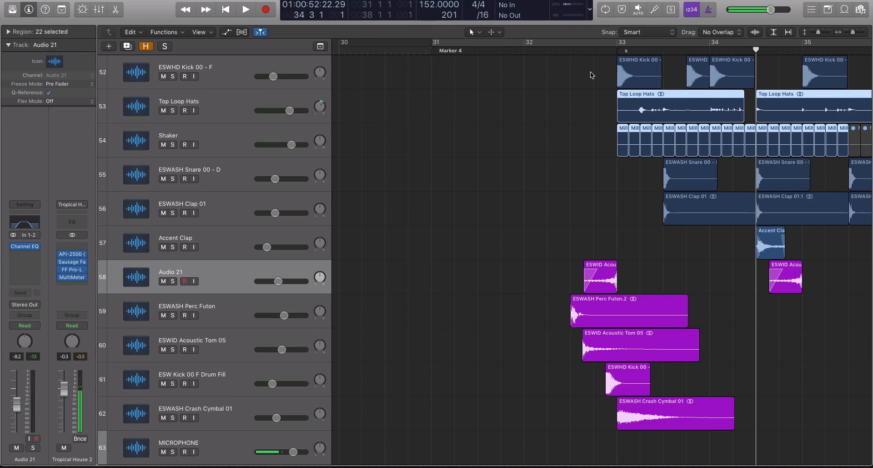
- Solo the drop drums up to the bar 35 kick with the fill layers except the crash, and play from just after bar 32
{"action": "left_click_drag", "start_coordinate": [593, 74], "coordinate": [797, 392]}
{"action": "key", "text": "ctrl+s"}
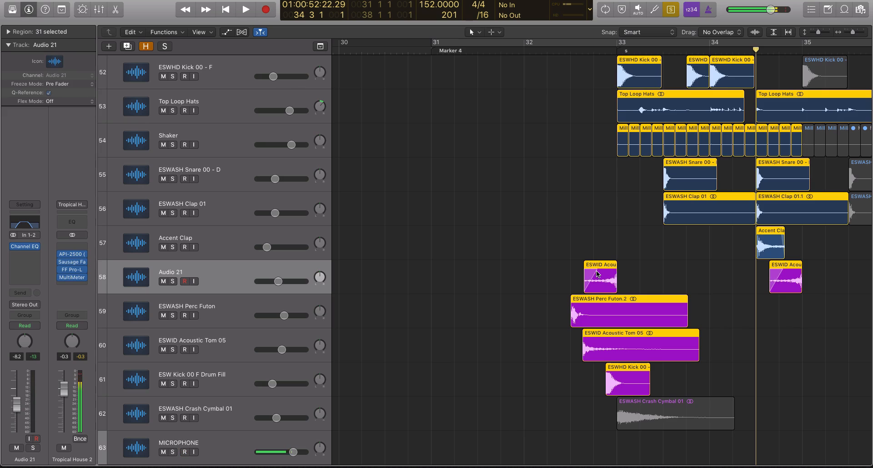
{"action": "left_click", "coordinate": [824, 84], "text": "shift"}
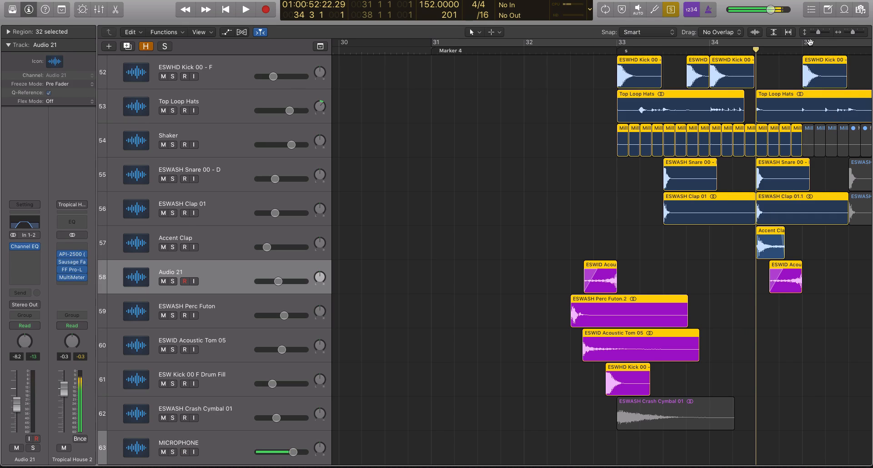
{"action": "left_click", "coordinate": [553, 49]}
{"action": "key", "text": "space"}
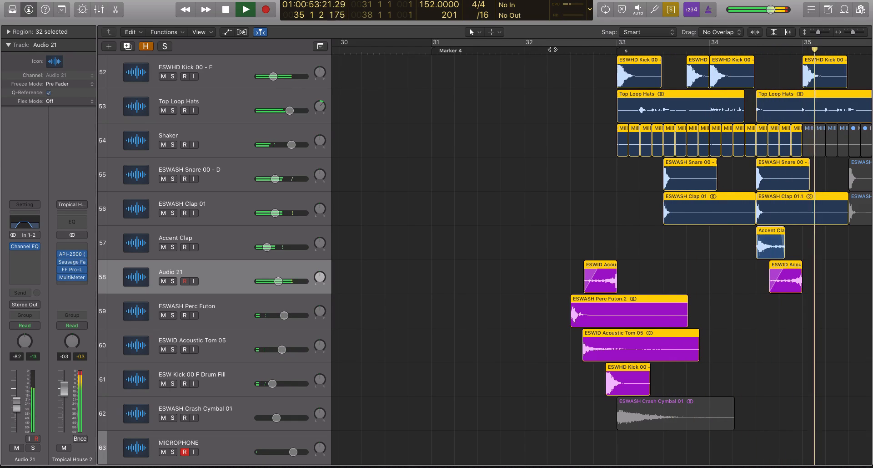
{"action": "key", "text": "space"}
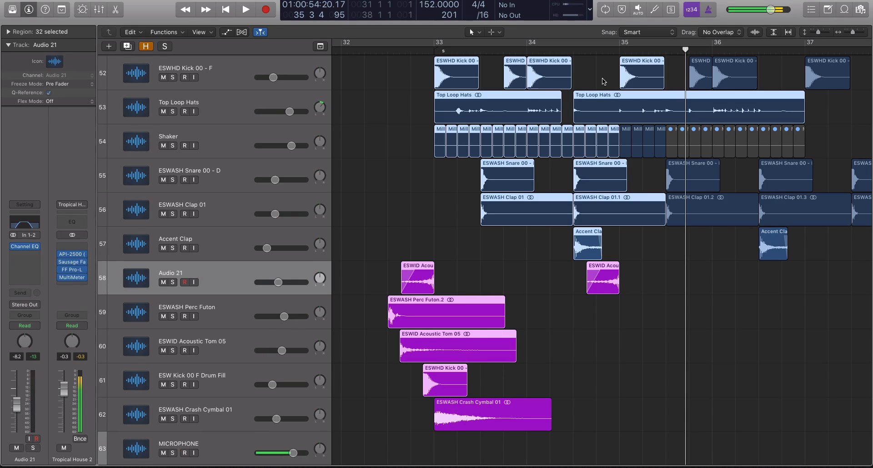
- Clear the region selection, place the playhead at bar 32 beat 3, and zoom in on the drum-fill regions
{"action": "left_click", "coordinate": [437, 229]}
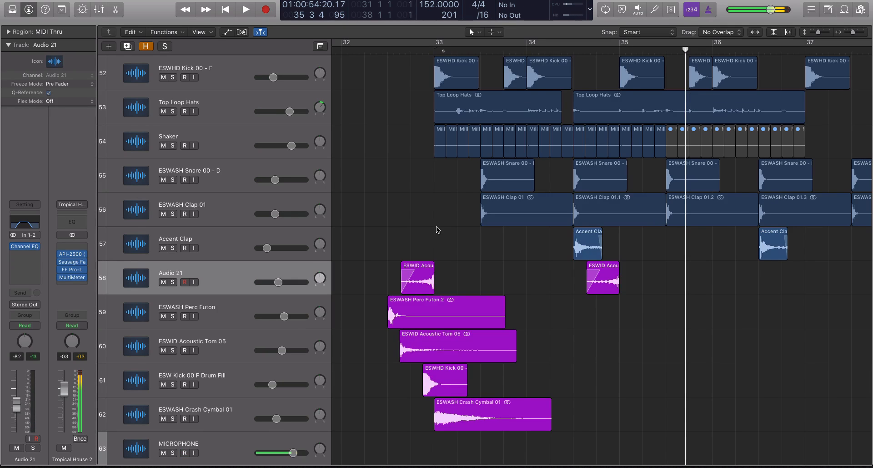
{"action": "scroll", "coordinate": [436, 229], "scroll_direction": "left", "scroll_amount": 3}
{"action": "scroll", "coordinate": [436, 229], "scroll_direction": "down", "scroll_amount": 2}
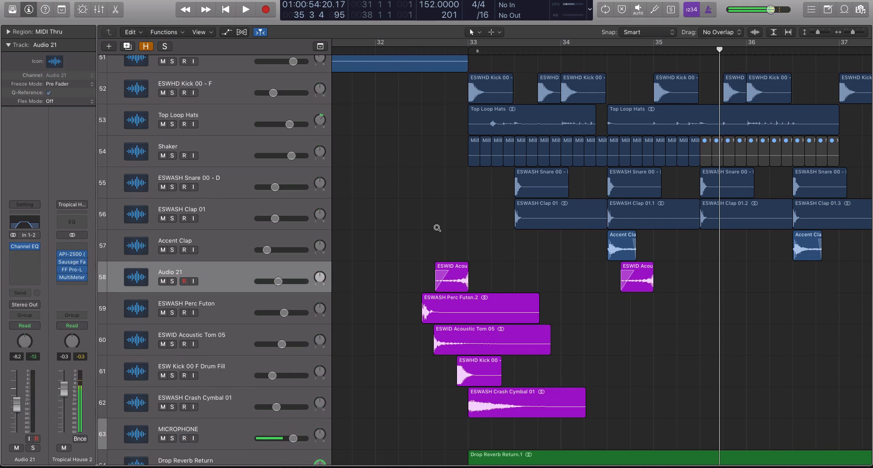
{"action": "left_click", "coordinate": [422, 51]}
{"action": "scroll", "coordinate": [479, 125], "scroll_direction": "up", "scroll_amount": 5}
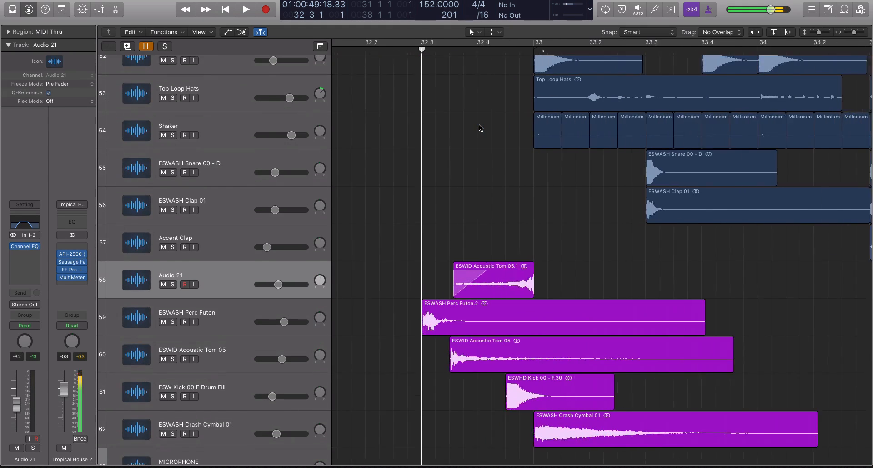
{"action": "scroll", "coordinate": [479, 124], "scroll_direction": "down", "scroll_amount": 3}
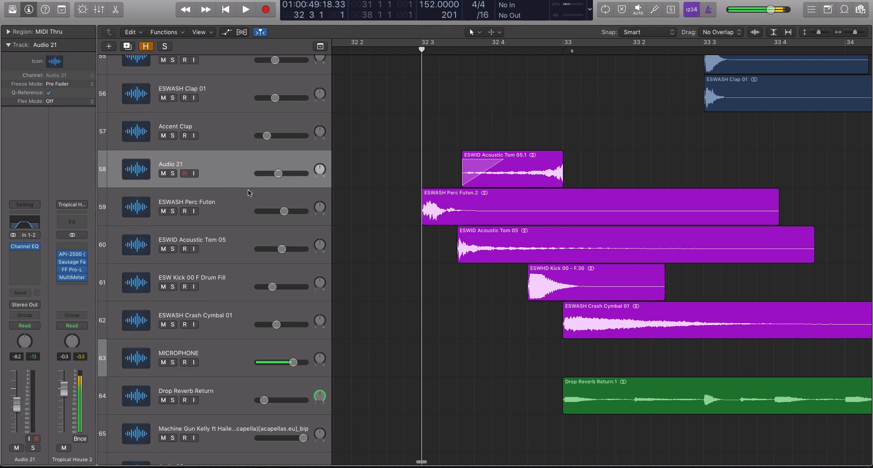
- Select the ESWASH Perc Futon track and briefly solo its regions
{"action": "left_click", "coordinate": [223, 210]}
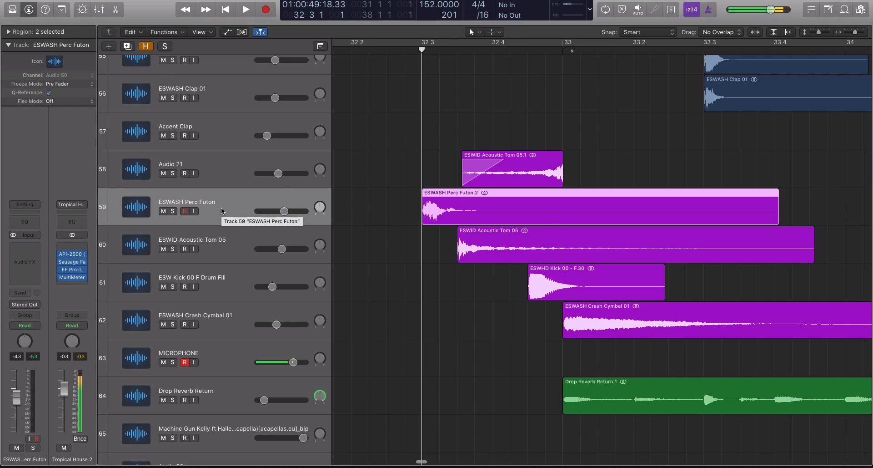
{"action": "key", "text": "ctrl+s"}
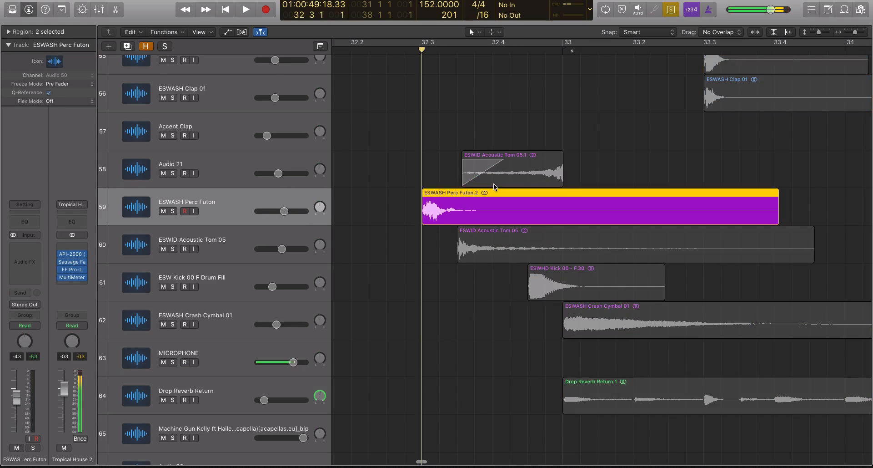
{"action": "key", "text": "ctrl+s"}
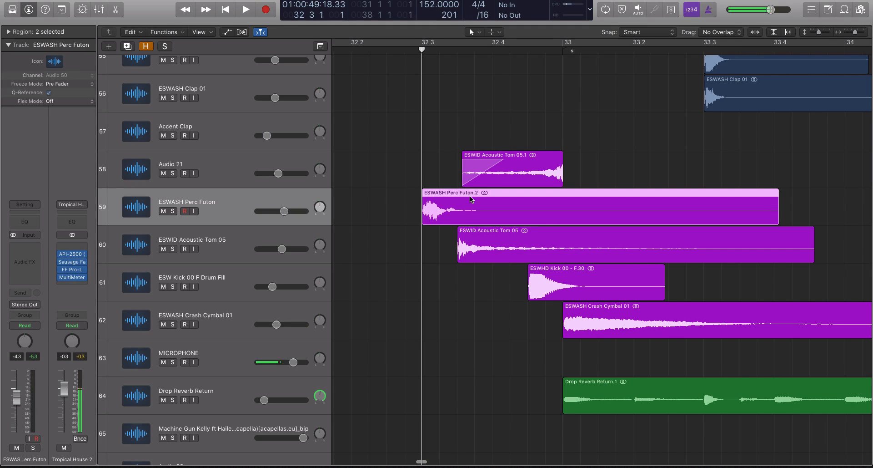
- Play the full mix from bar 32 beat 3 through the complete drum fill into bar 33
{"action": "scroll", "coordinate": [412, 213], "scroll_direction": "left", "scroll_amount": 2}
{"action": "scroll", "coordinate": [488, 219], "scroll_direction": "left", "scroll_amount": 1}
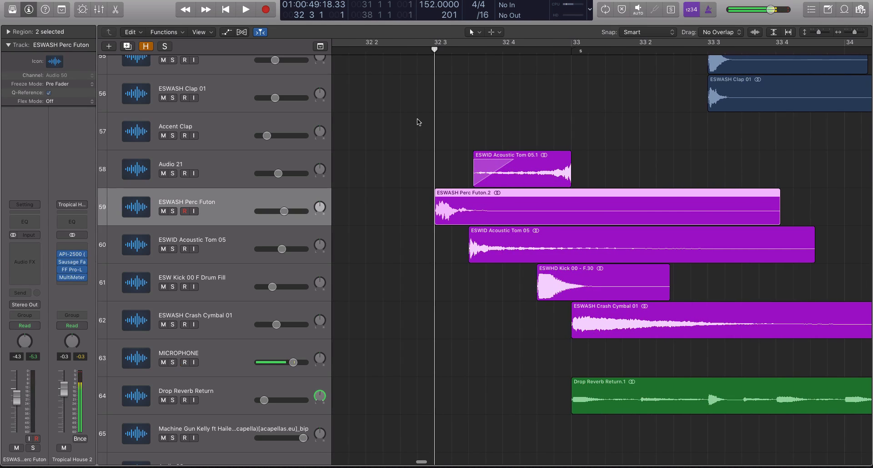
{"action": "key", "text": "space"}
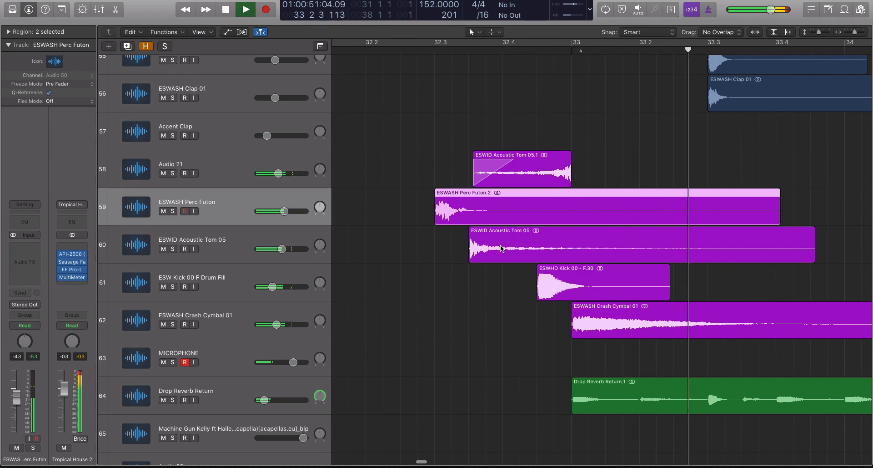
{"action": "key", "text": "space"}
- Mute the Perc Futon region and play the fill from bar 32 beat 3 into bar 33 without it
{"action": "left_click", "coordinate": [446, 216]}
{"action": "key", "text": "ctrl+m"}
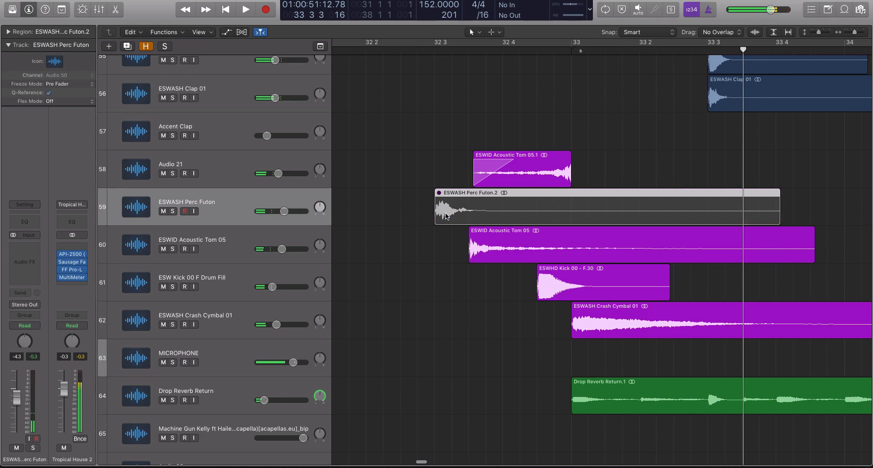
{"action": "key", "text": "comma"}
{"action": "key", "text": "comma"}
{"action": "scroll", "coordinate": [618, 214], "scroll_direction": "right", "scroll_amount": 5}
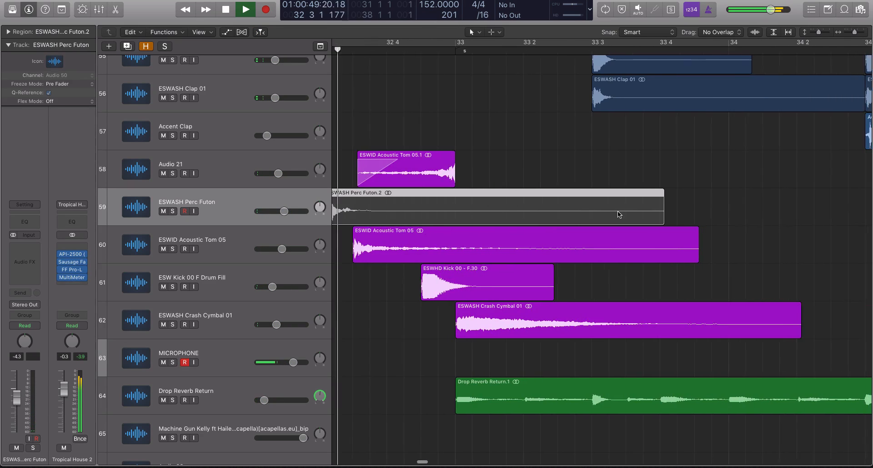
{"action": "scroll", "coordinate": [508, 192], "scroll_direction": "left", "scroll_amount": 4}
{"action": "key", "text": "space"}
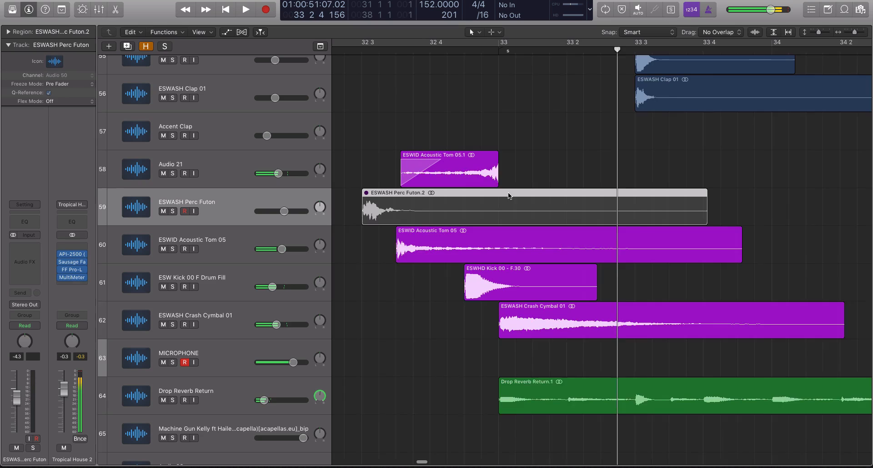
- Unmute the Perc Futon region, mute the Acoustic Tom 05 region below it, and play the fill from about bar 32 beat 2
{"action": "left_click", "coordinate": [438, 248]}
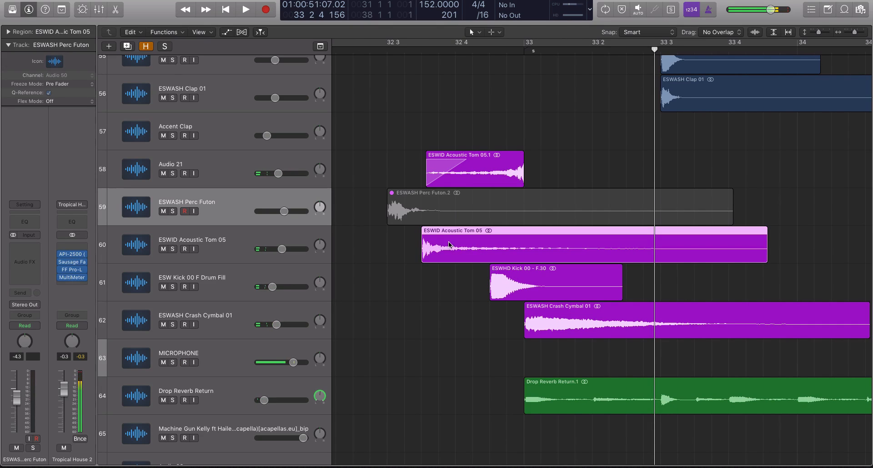
{"action": "key", "text": "ctrl+m"}
{"action": "left_click", "coordinate": [421, 219]}
{"action": "key", "text": "ctrl+m"}
{"action": "scroll", "coordinate": [394, 136], "scroll_direction": "down", "scroll_amount": 1}
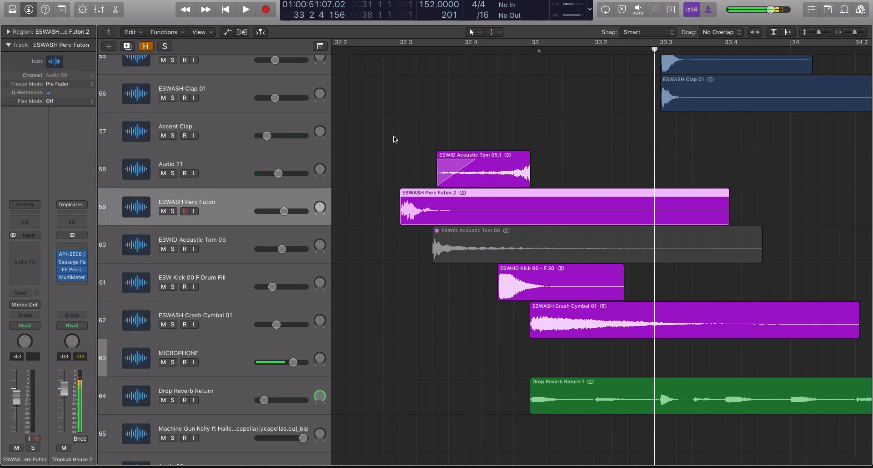
{"action": "left_click", "coordinate": [344, 51]}
{"action": "key", "text": "space"}
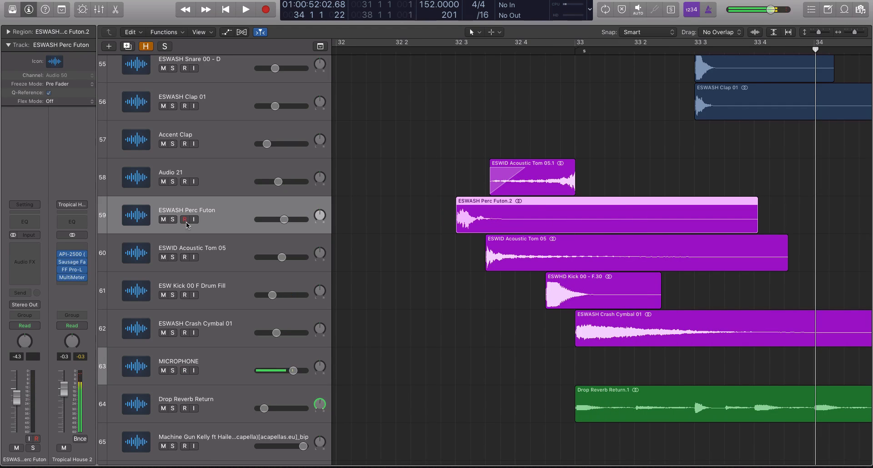
- Mute the ESWASH Perc Futon and ESWID Acoustic Tom 05 tracks and play the fill from about bar 32 beat 2 into the drop
{"action": "left_click", "coordinate": [164, 219]}
{"action": "left_click", "coordinate": [164, 257]}
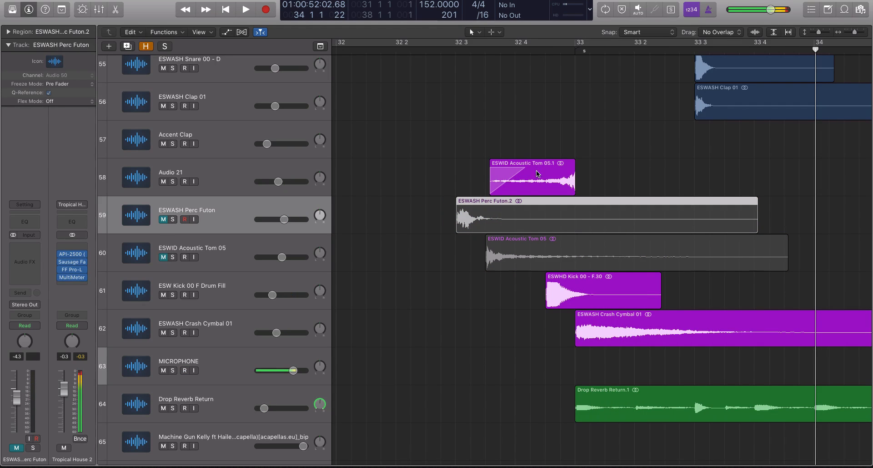
{"action": "double_click", "coordinate": [413, 54]}
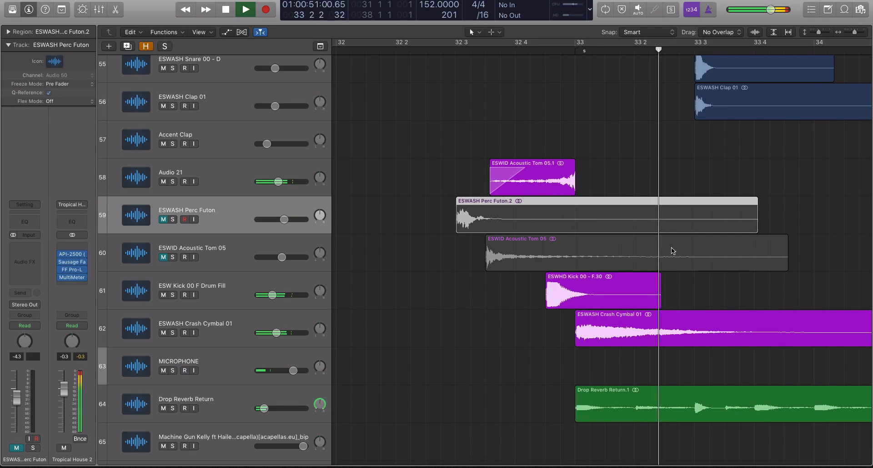
{"action": "scroll", "coordinate": [462, 262], "scroll_direction": "left", "scroll_amount": 10}
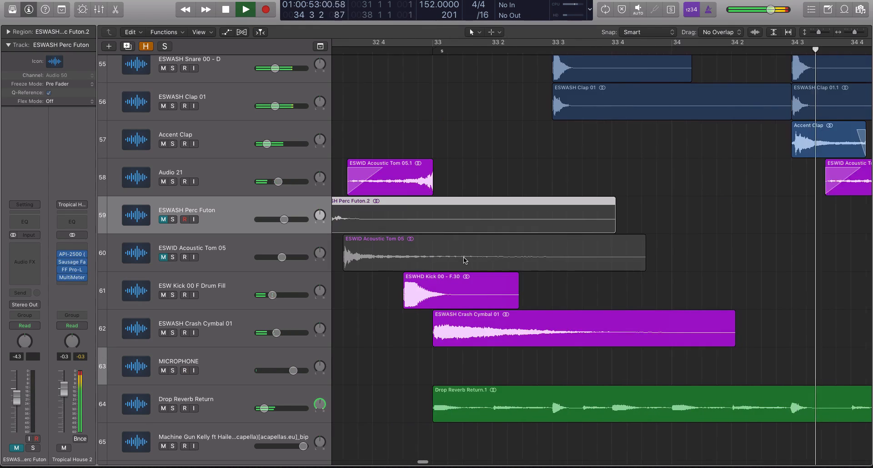
{"action": "key", "text": "space"}
- With both tracks unmuted, place the kick before the Acoustic Tom 05 region, the tom just before bar 33, and play the fill
{"action": "left_click_drag", "start_coordinate": [559, 280], "coordinate": [586, 260]}
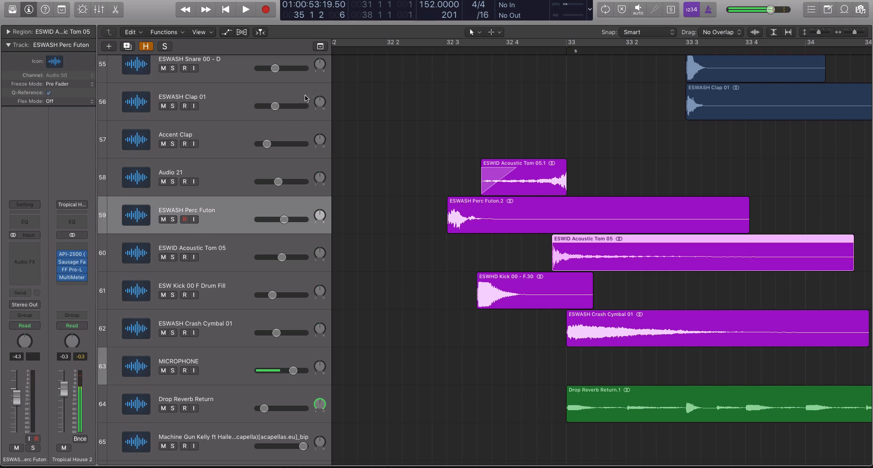
{"action": "left_click", "coordinate": [344, 51]}
{"action": "key", "text": "space"}
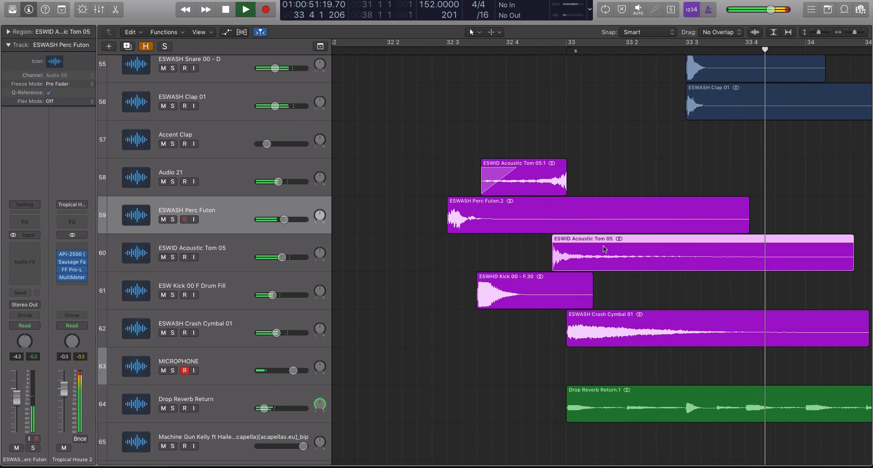
{"action": "key", "text": "space"}
- Move the ESWID Acoustic Tom 05 region a sixteenth note earlier, to start half a beat before bar 33
{"action": "scroll", "coordinate": [531, 87], "scroll_direction": "left", "scroll_amount": 9}
{"action": "left_click", "coordinate": [468, 258]}
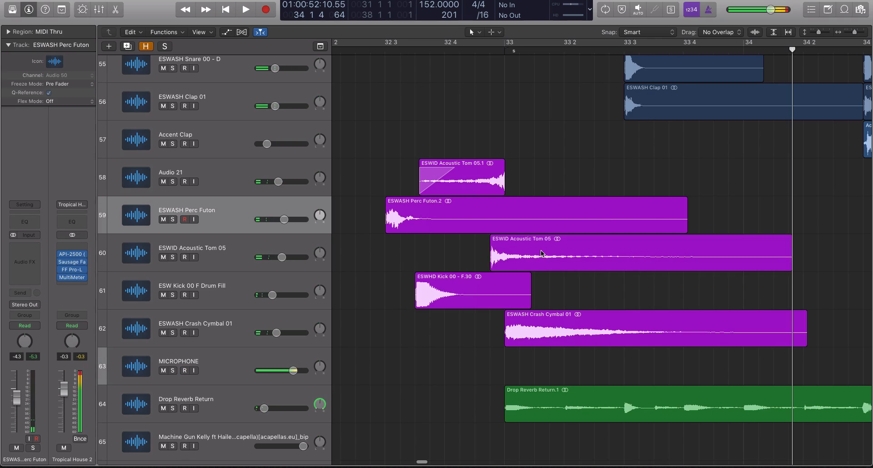
{"action": "left_click_drag", "start_coordinate": [542, 253], "coordinate": [526, 253]}
- Select the four fill regions before the crash, play them soloed from bar 32 beat 3, and release the solo during playback
{"action": "left_click", "coordinate": [385, 52]}
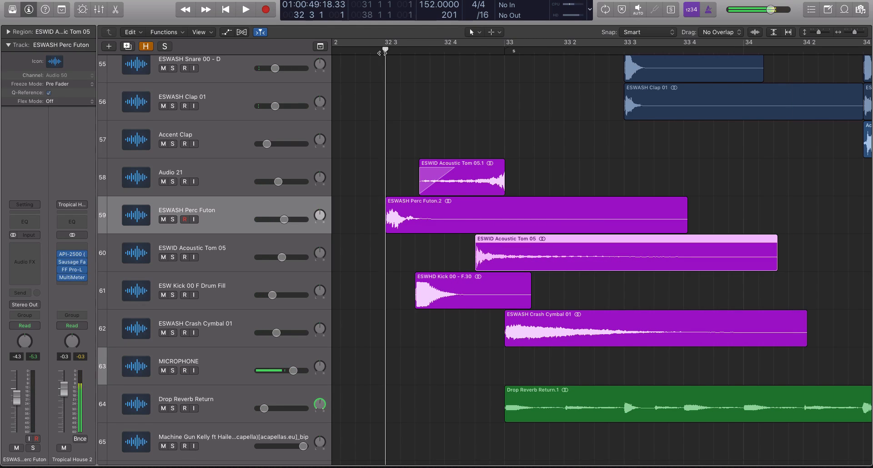
{"action": "left_click_drag", "start_coordinate": [359, 110], "coordinate": [548, 296]}
{"action": "key", "text": "space"}
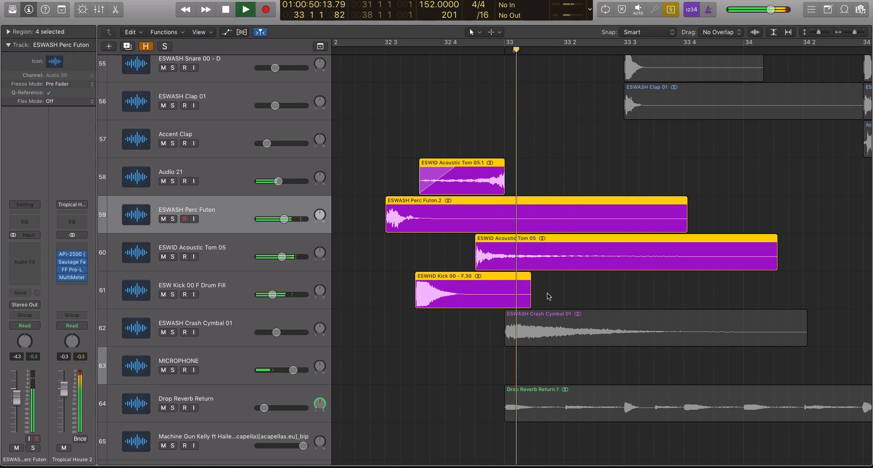
{"action": "key", "text": "ctrl+s"}
{"action": "key", "text": "space"}
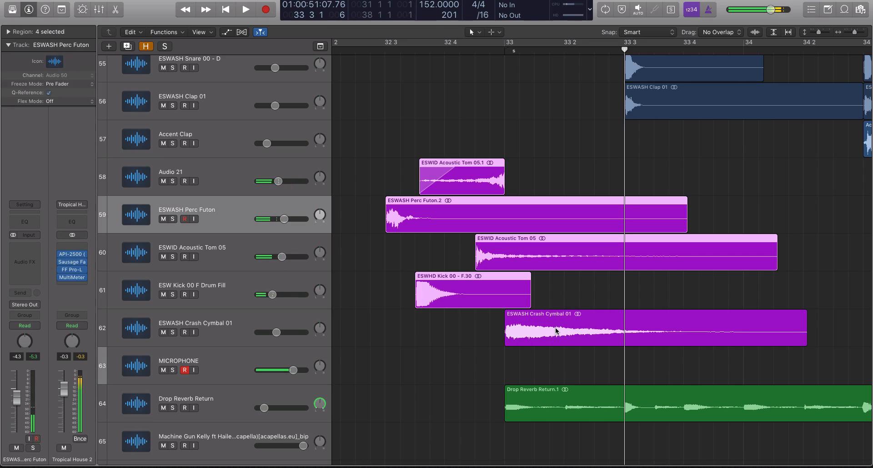